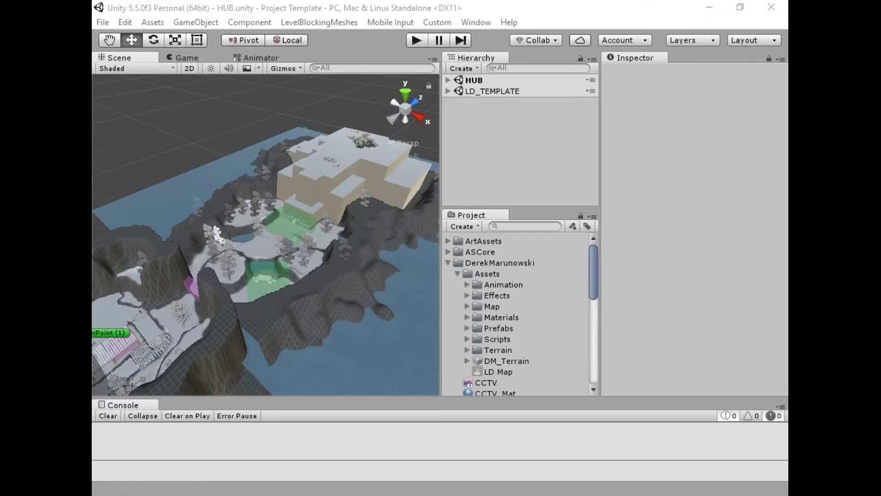
Collapse the expanded asset folder in the project and look over the island level from several angles
right_click_drag(335, 158, 386, 216)
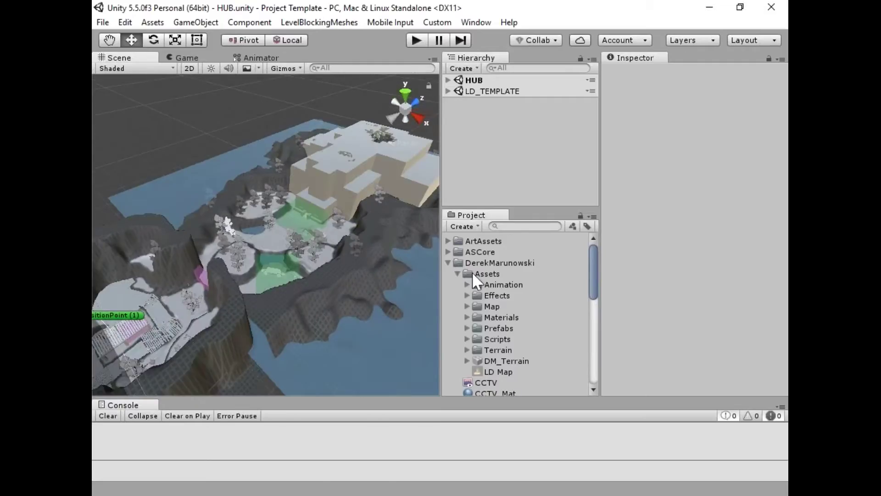
left_click(448, 263)
right_click_drag(357, 222, 277, 260)
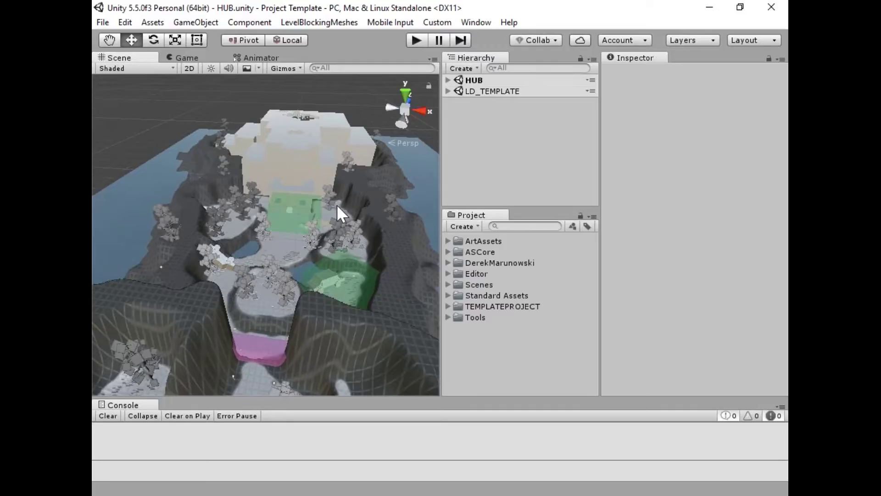
left_click_drag(332, 117, 207, 317, "alt")
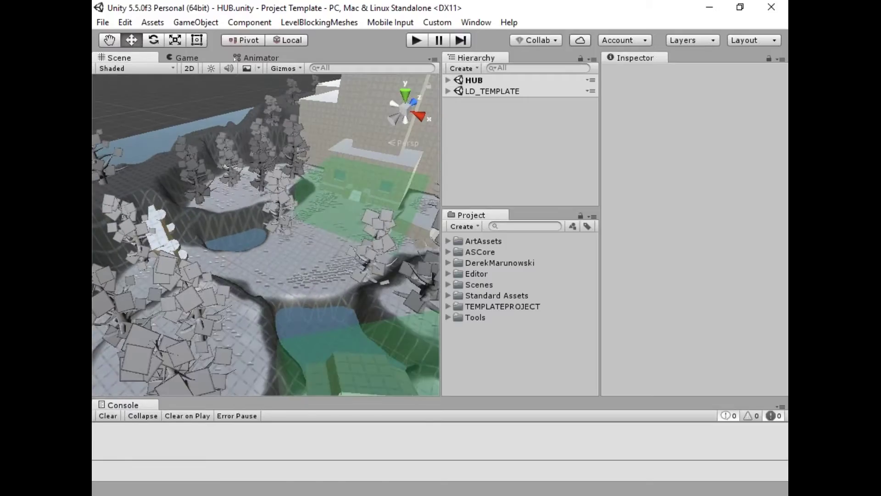
Expand the LD_TEMPLATE scene and inspect its Tree, Tree (1) and Tree (2) objects one by one
left_click(448, 91)
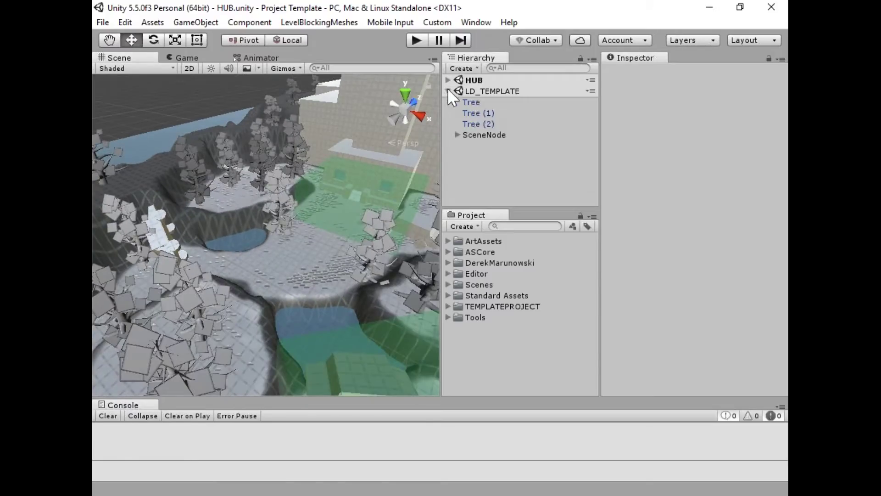
left_click(472, 102)
left_click(475, 112)
left_click(475, 120)
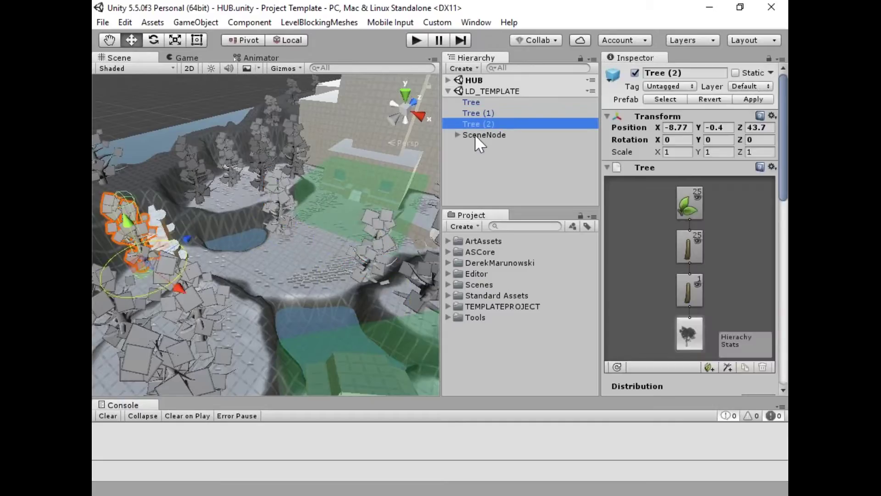
left_click(475, 156)
Delete the Tree, Tree (1) and Tree (2) objects from the LD_TEMPLATE scene
left_click_drag(397, 193, 260, 208, "alt")
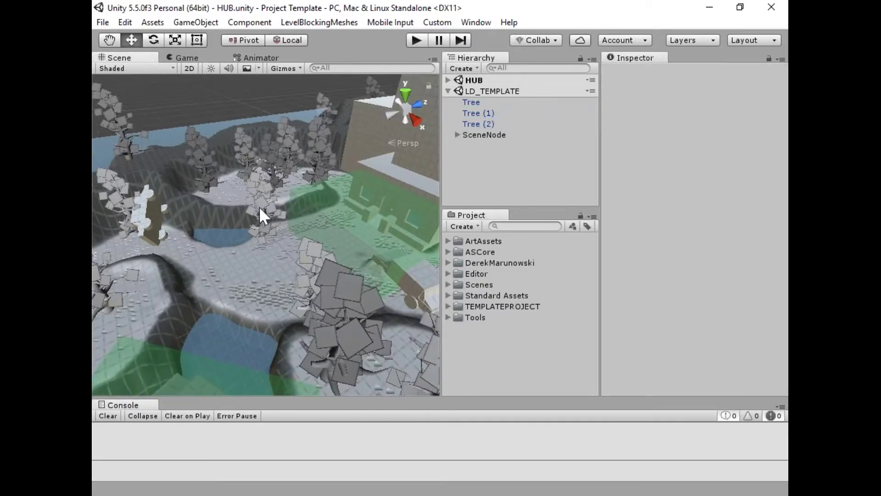
left_click_drag(285, 208, 331, 219, "alt")
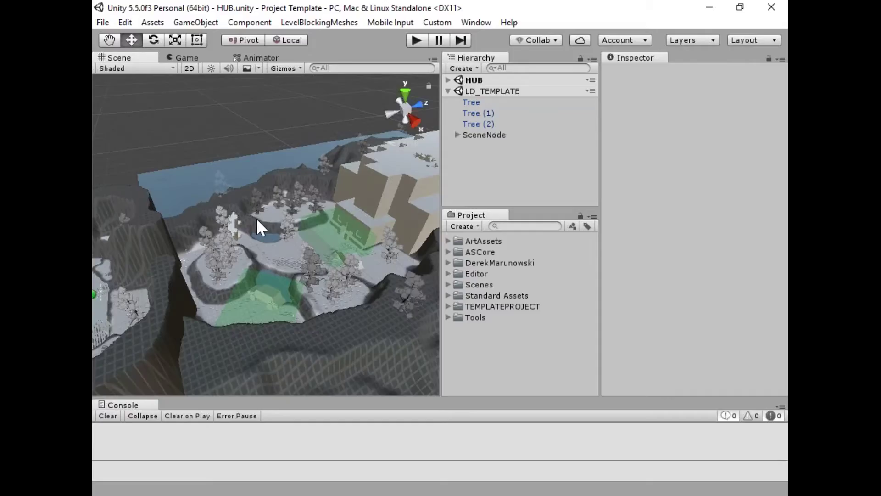
left_click_drag(305, 232, 277, 285, "alt")
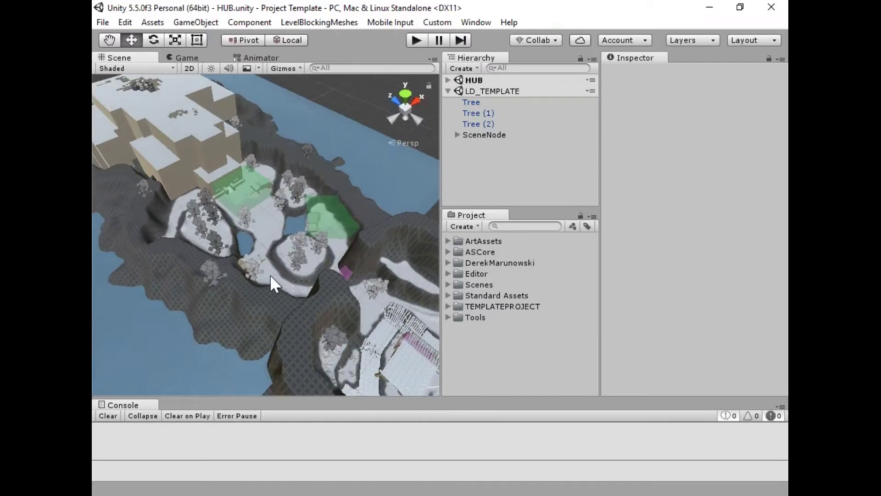
right_click_drag(325, 211, 303, 221)
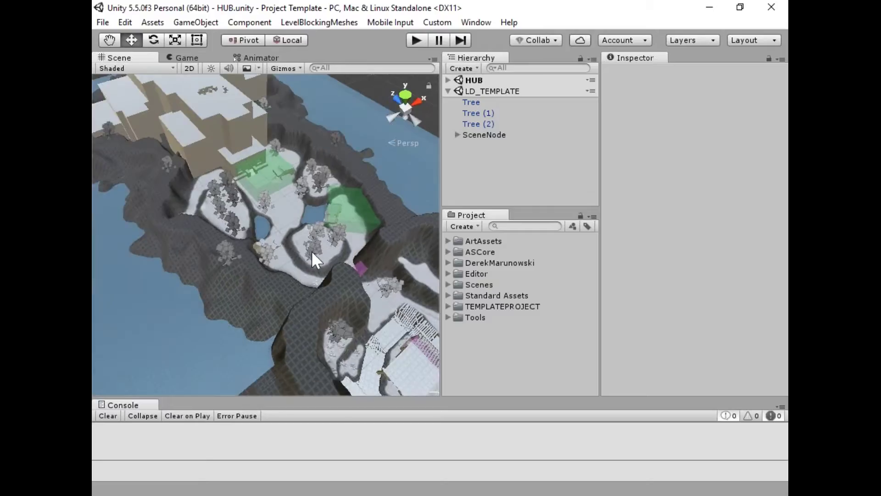
right_click_drag(367, 185, 269, 233)
left_click(136, 251)
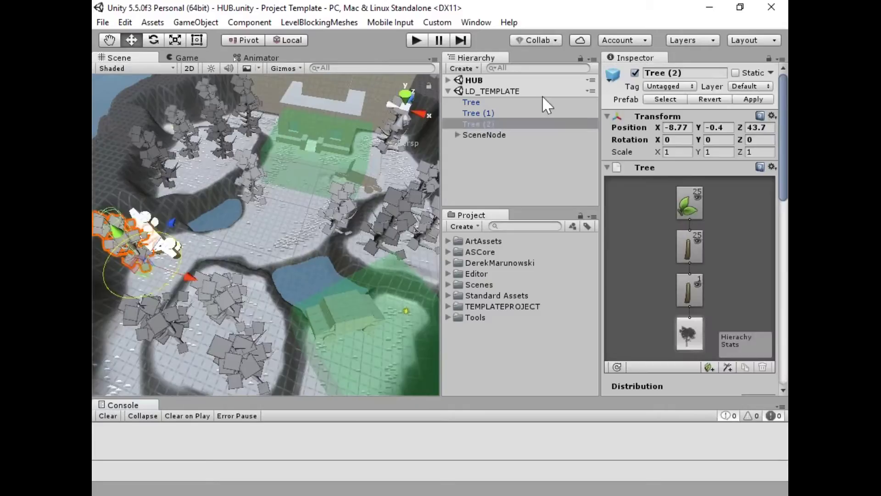
left_click(488, 113)
left_click(488, 102)
left_click(487, 123)
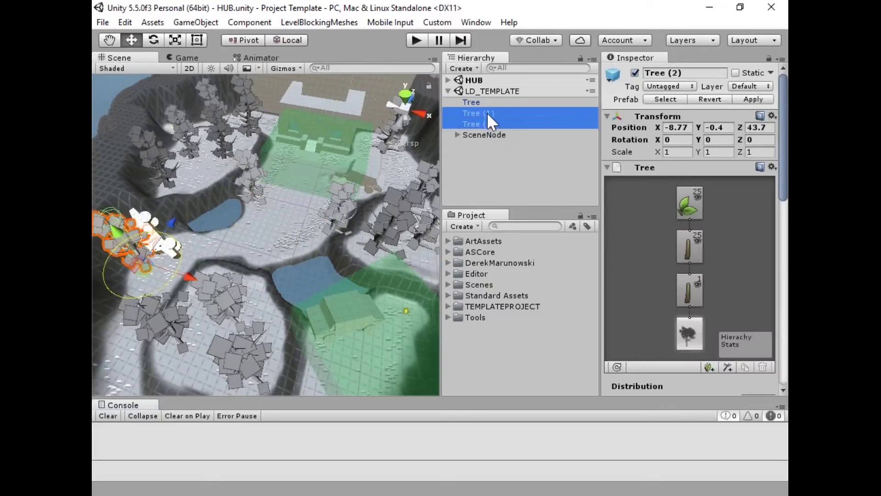
left_click(484, 102, "shift")
right_click(483, 101)
left_click(523, 178)
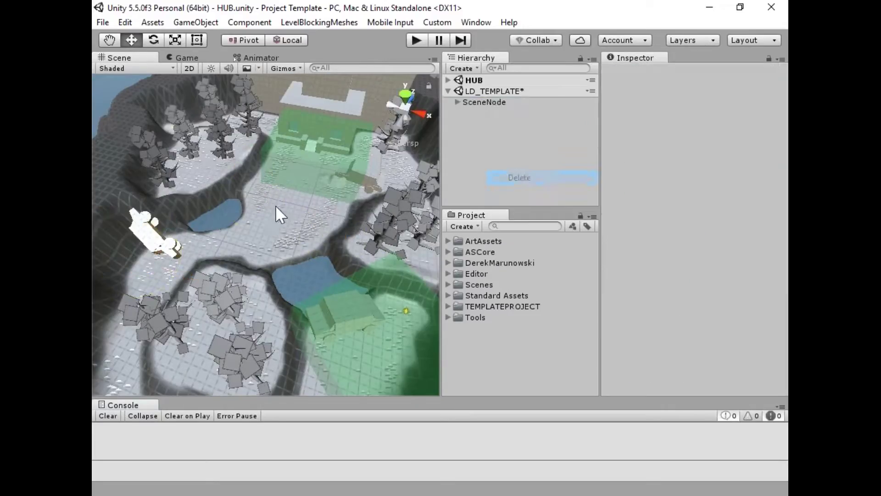
Select the terrain, activate its Place Trees tool with the Tree prototype and set the brush size to 4
left_click(108, 165)
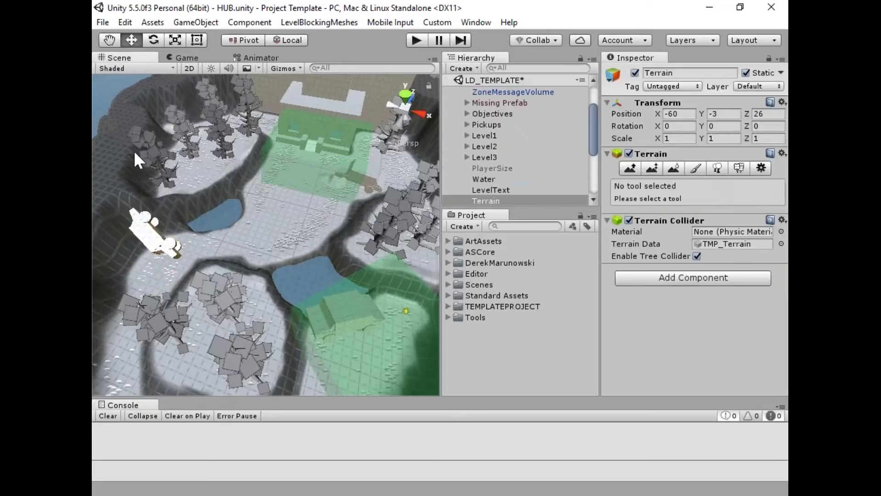
left_click(716, 169)
left_click(628, 255)
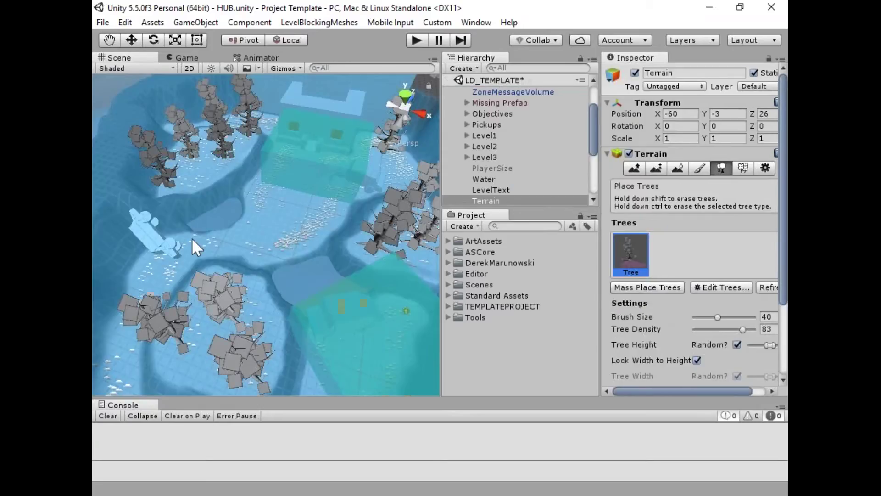
left_click_drag(718, 316, 697, 316)
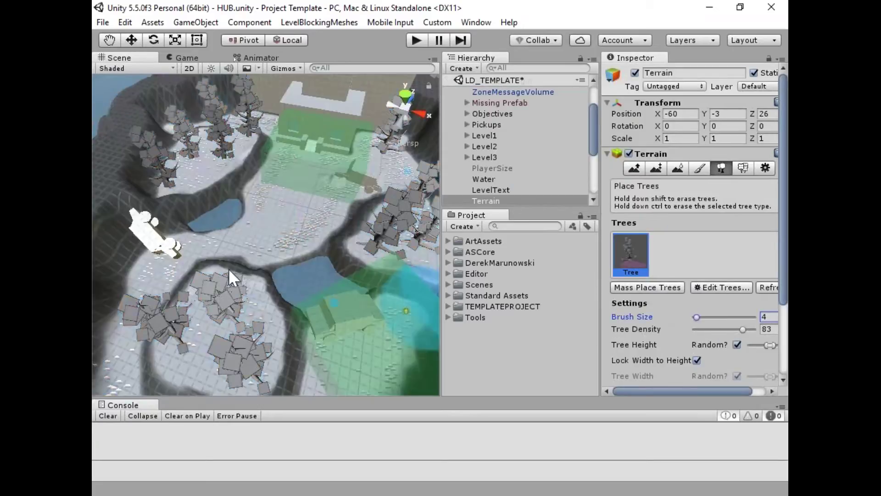
Try planting clusters of terrain trees across the central clearing between the two ponds
left_click(264, 207)
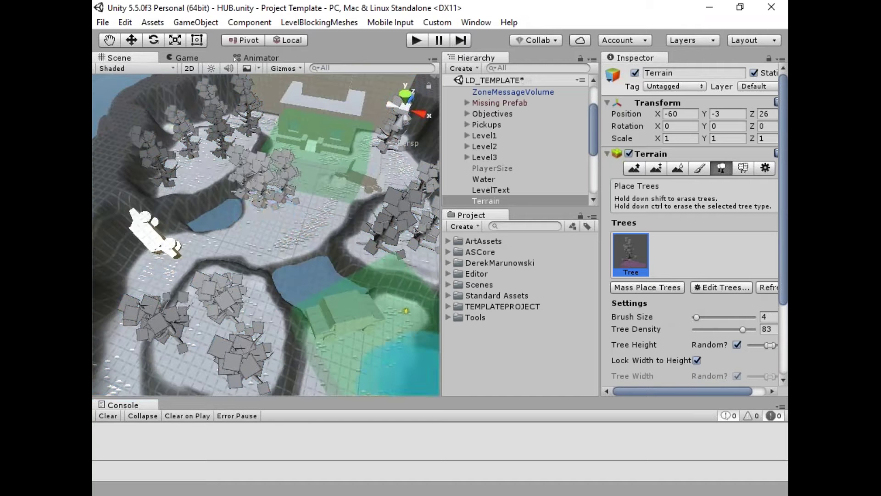
left_click(262, 246)
left_click(318, 219)
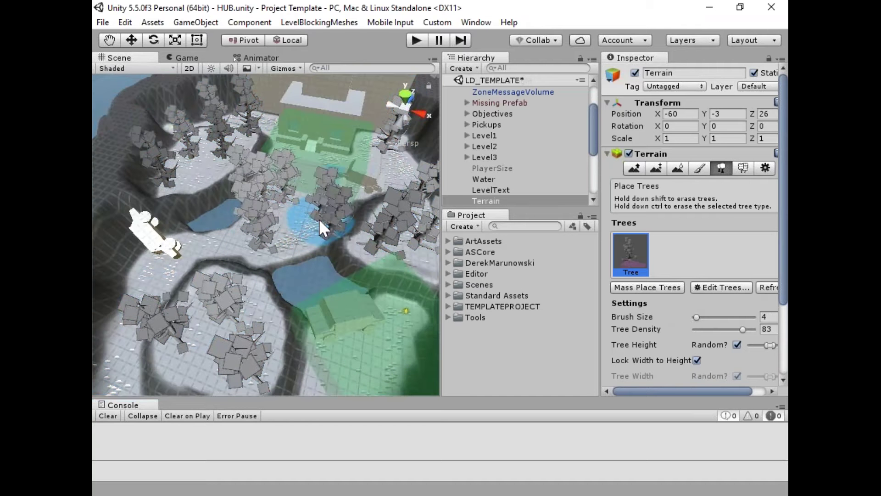
left_click_drag(300, 296, 294, 255, "alt")
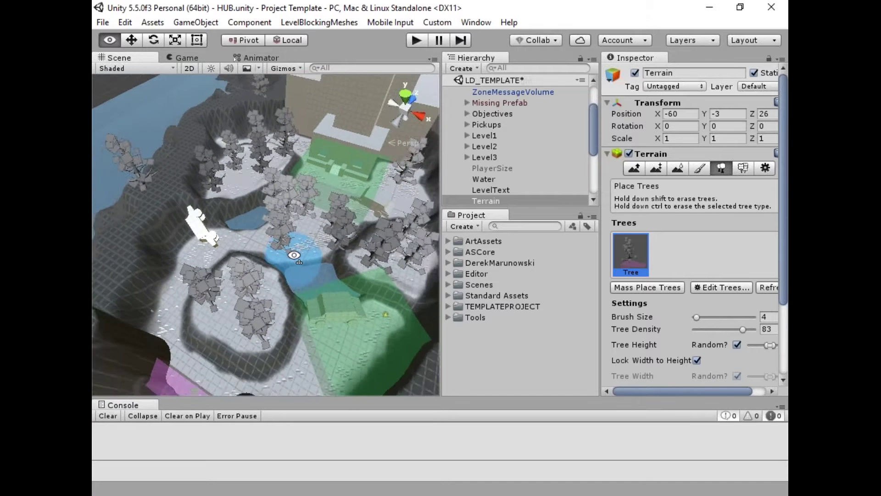
scroll(294, 255, "down", 10, "alt")
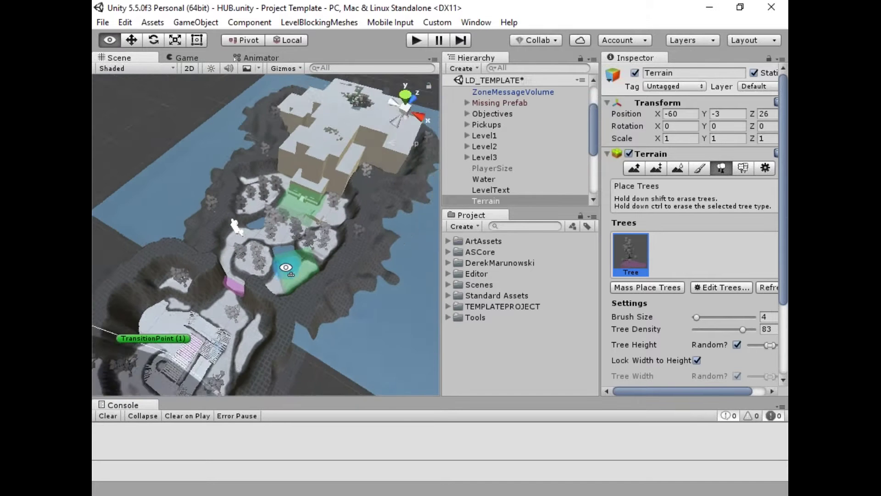
scroll(285, 268, "up", 6, "alt")
scroll(293, 257, "up", 5, "alt")
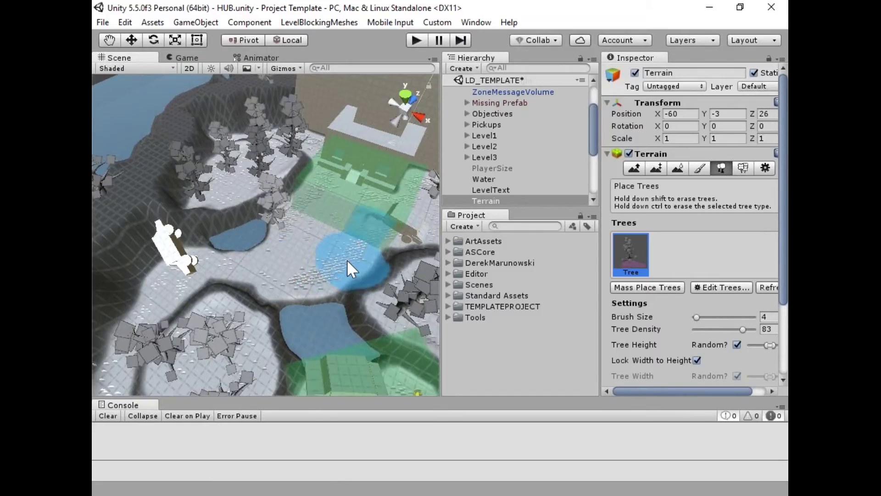
right_click_drag(272, 301, 339, 218)
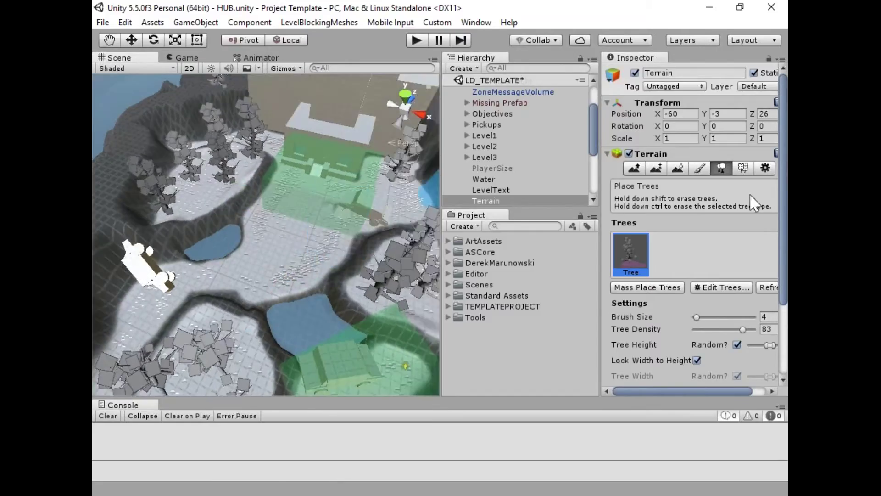
Paint dense grass details over the central clearing with brush size 100, opacity 1 and target strength 1
left_click(739, 167)
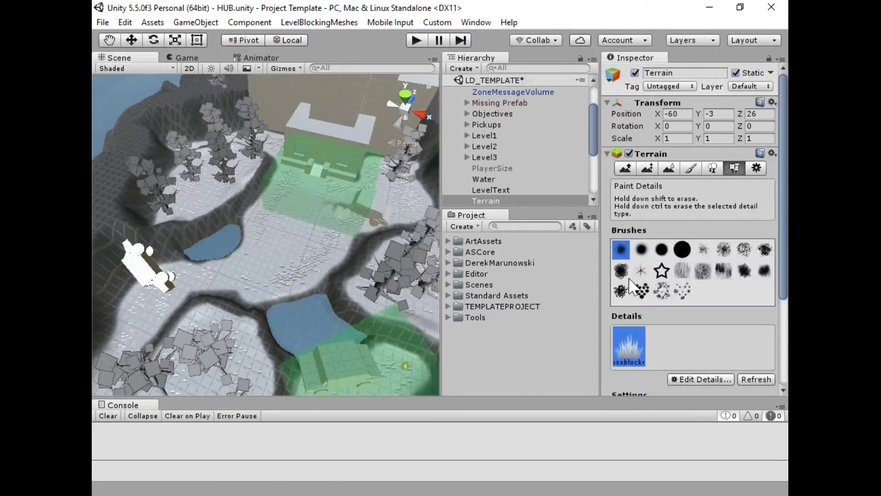
scroll(270, 192, "up", 6)
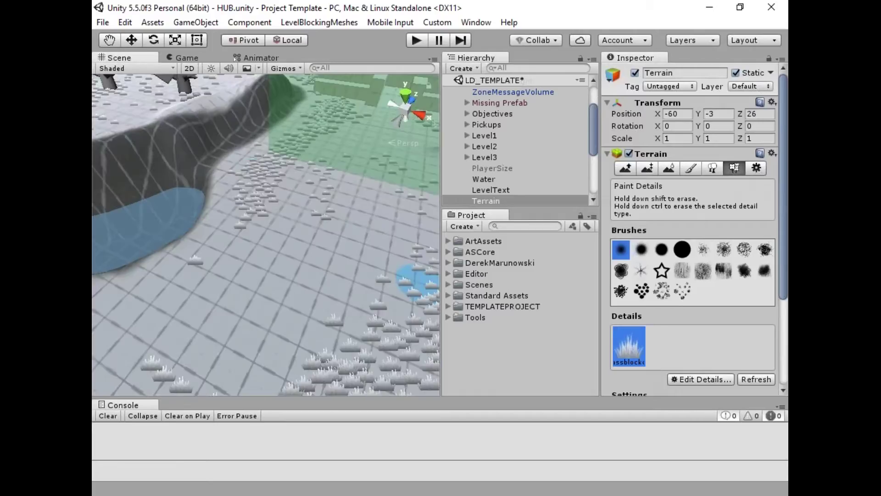
scroll(712, 301, "down", 3)
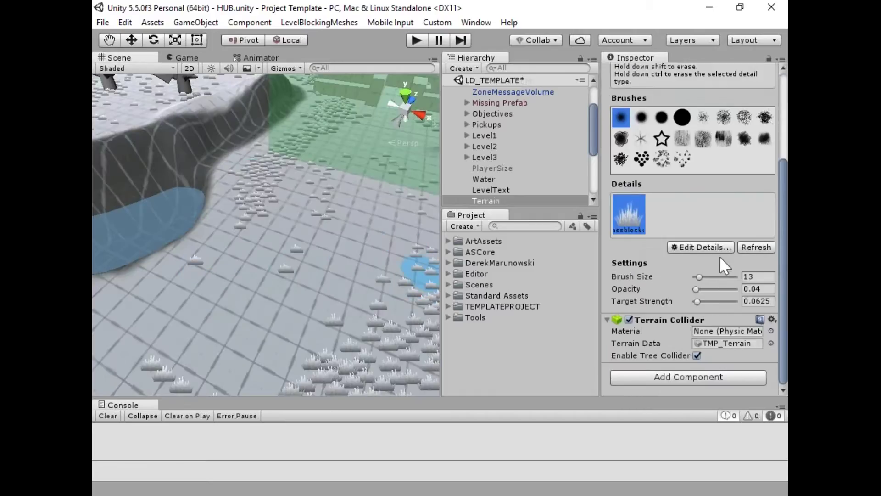
mouse_move(709, 277)
left_mouse_down()
mouse_move(736, 289)
mouse_move(736, 302)
mouse_move(736, 277)
left_mouse_up()
left_click_drag(267, 277, 282, 249)
left_click_drag(358, 298, 303, 195, "alt")
left_click_drag(295, 239, 436, 280, "alt")
left_click_drag(365, 262, 291, 332, "alt")
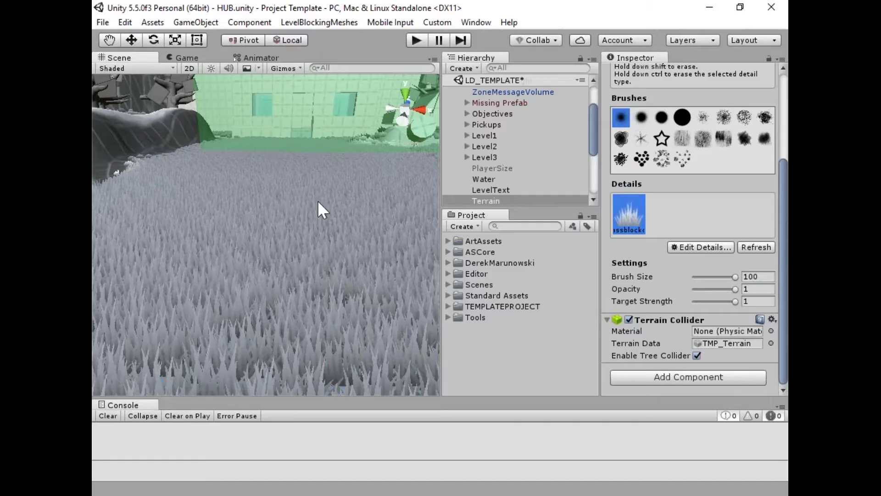
Switch the scene view to Overdraw mode and examine the grass field facing the building
right_click_drag(320, 197, 295, 134)
left_click(258, 68)
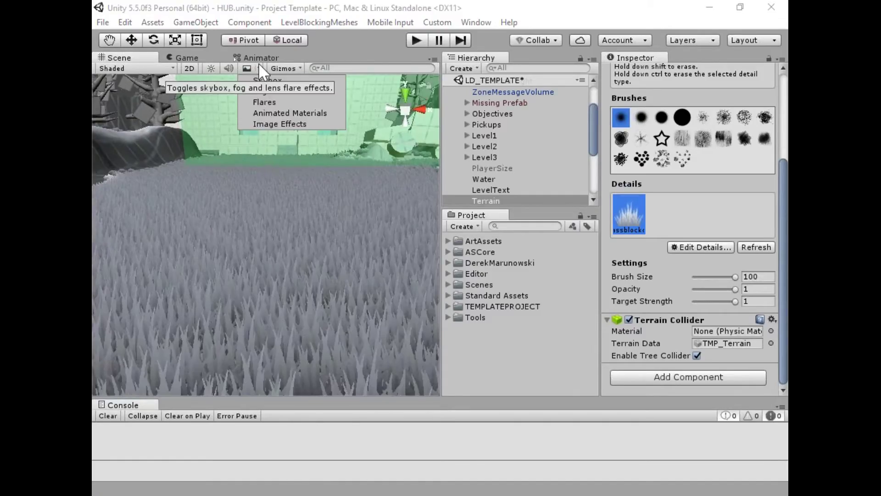
left_click(170, 69)
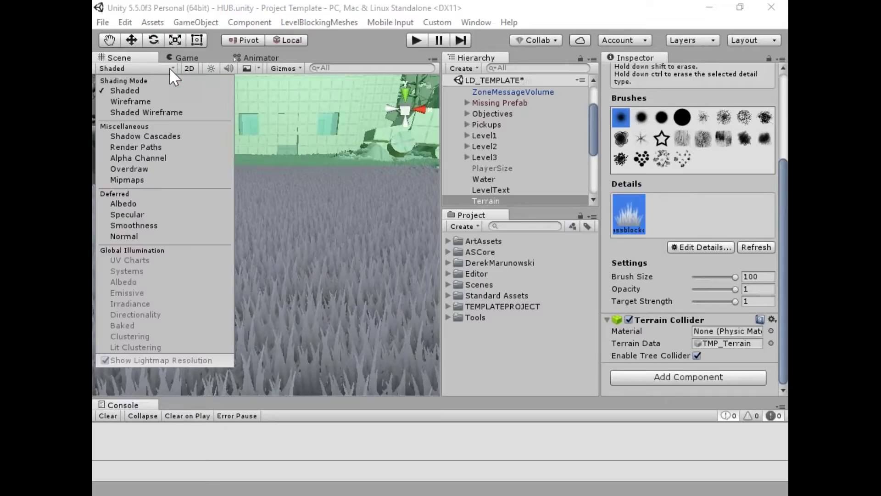
left_click(133, 169)
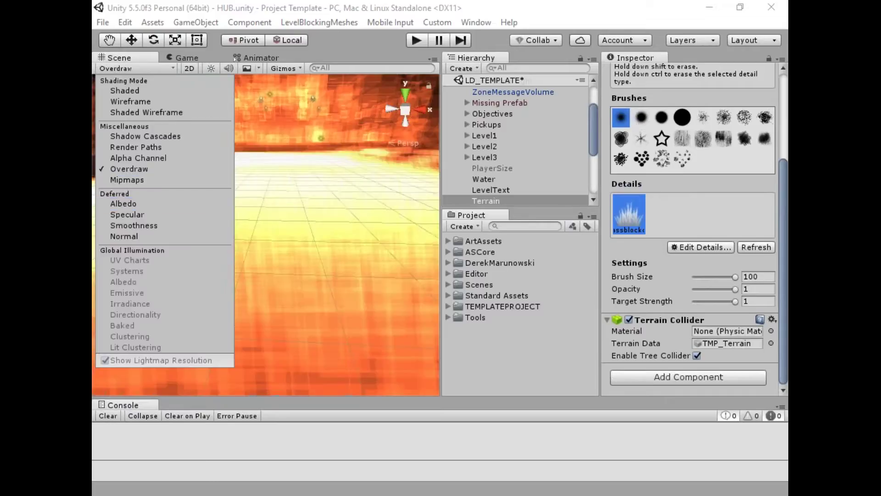
left_click(583, 20)
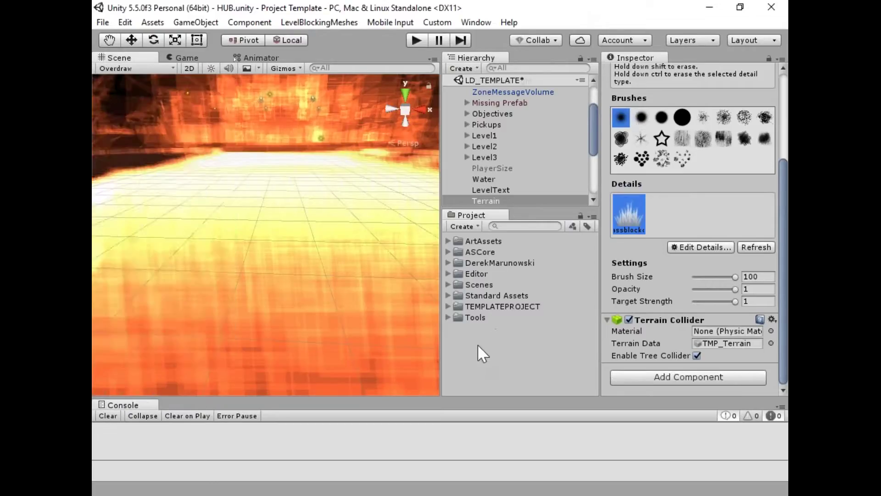
right_click_drag(347, 335, 328, 258)
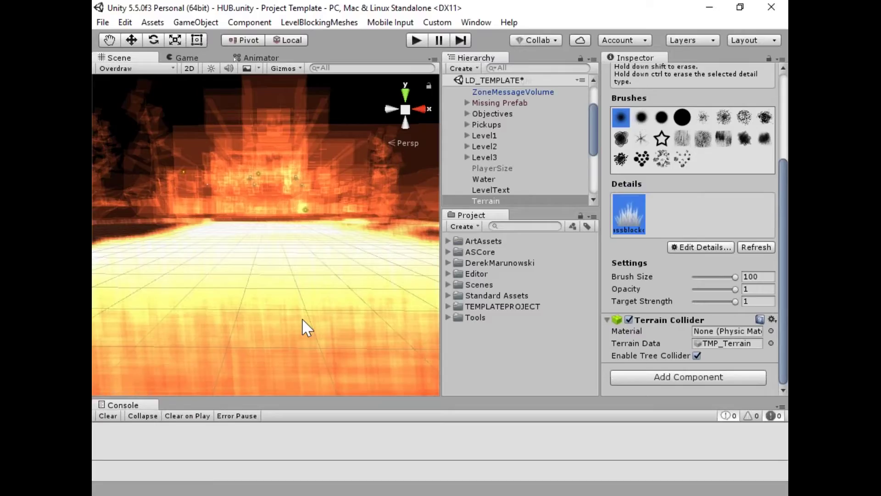
Set the terrain's Detail Distance to 5 in the terrain settings
left_click_drag(783, 177, 787, 80)
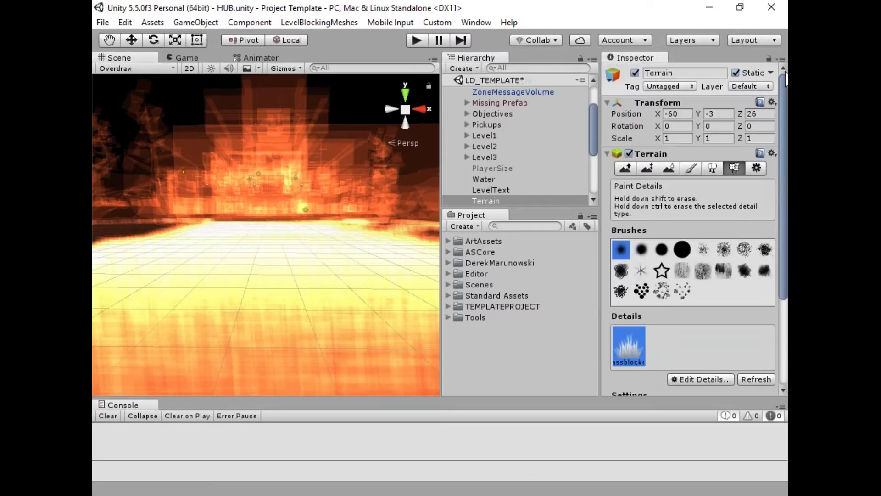
left_click(756, 168)
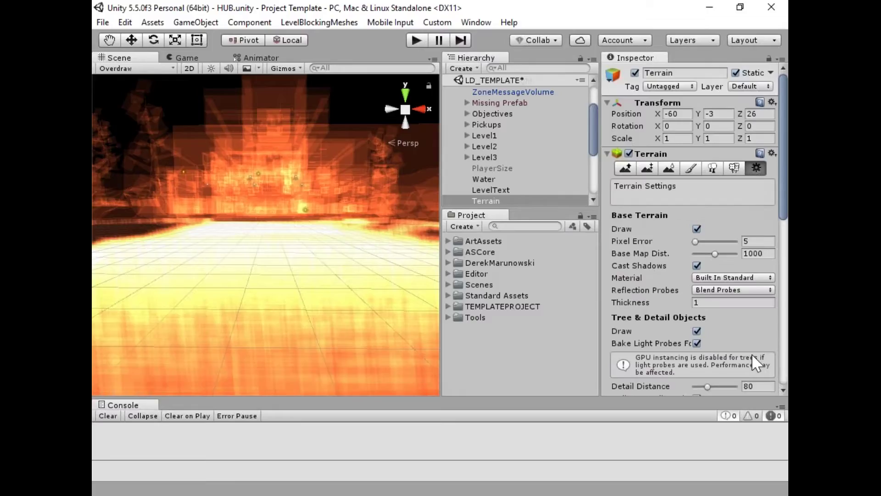
scroll(748, 186, "down", 6)
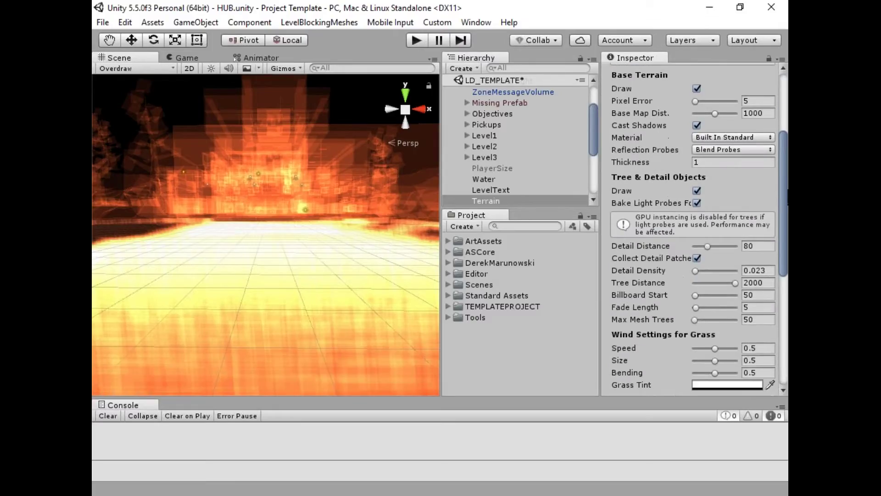
left_click_drag(709, 219, 696, 222)
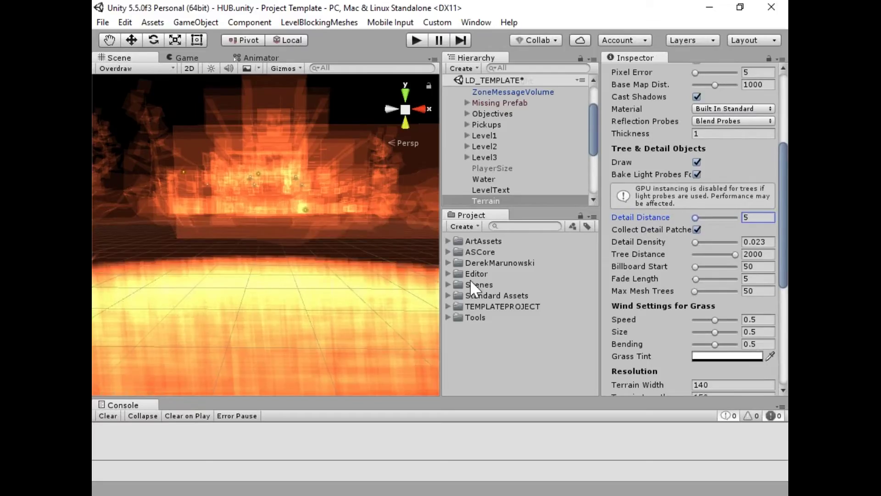
Switch the scene view back to Shaded mode and examine the grass around the building at the reduced detail distance
left_click(138, 68)
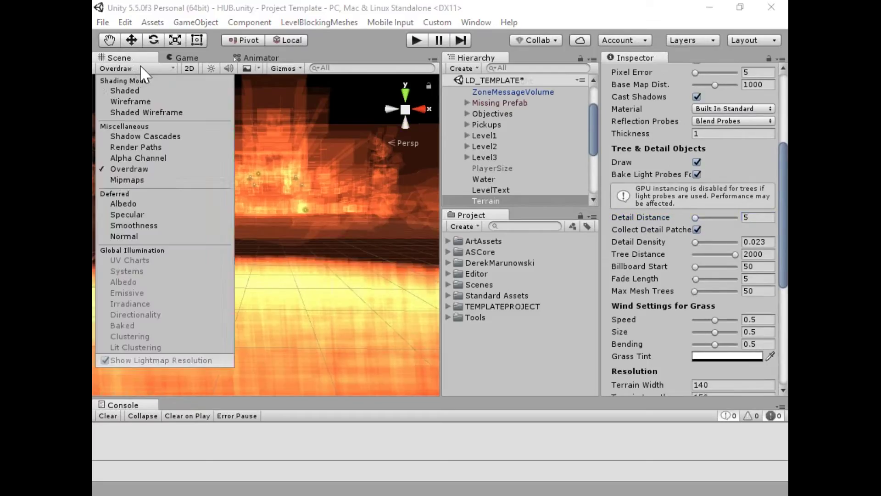
left_click(143, 89)
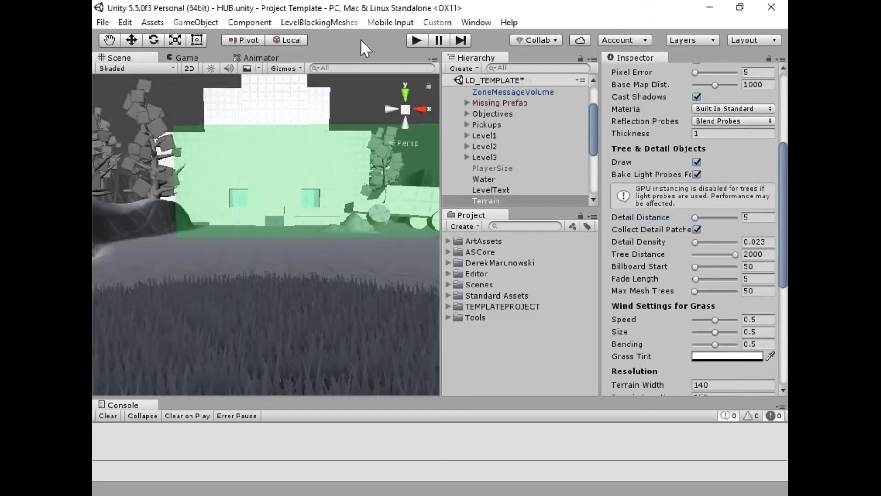
left_click_drag(352, 297, 223, 322, "alt")
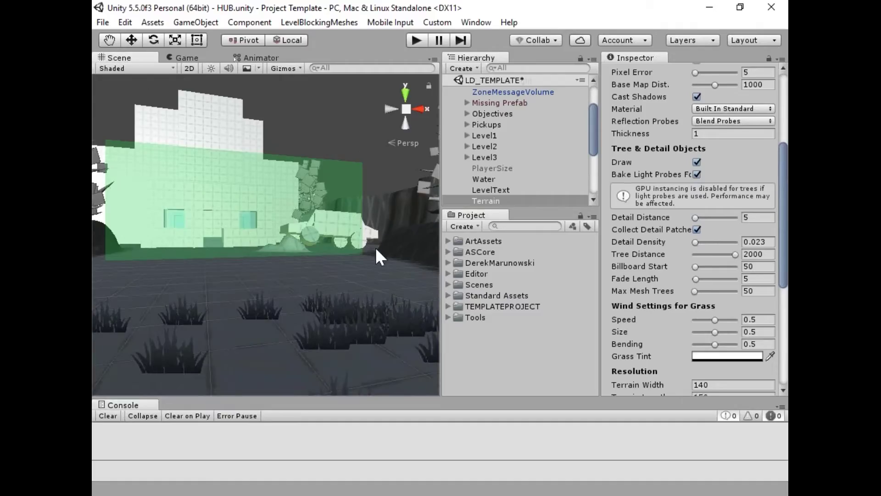
right_click_drag(402, 233, 275, 220)
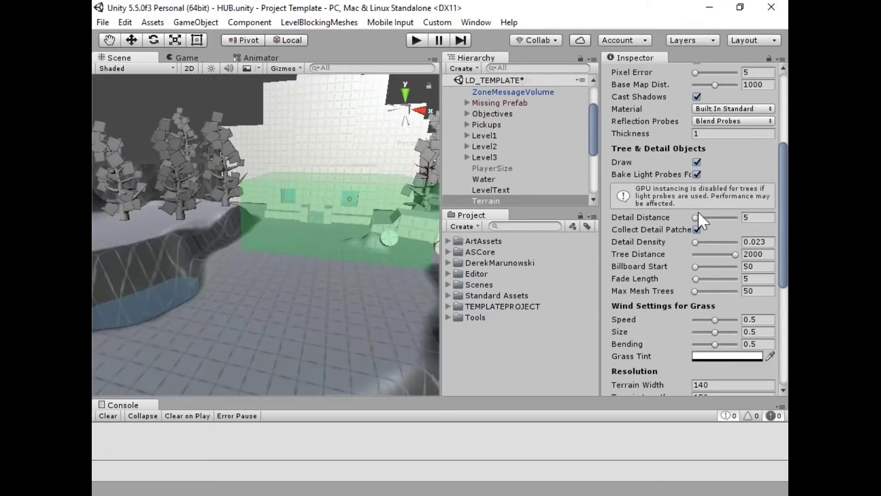
Set the terrain's Detail Distance to 63 and check the grass coverage from above the clearing
left_click(702, 218)
left_click_drag(704, 219, 707, 219)
key("BackSpace")
type("3")
left_click_drag(317, 271, 302, 311, "alt")
key("s")
right_click_drag(302, 312, 285, 340)
key("w")
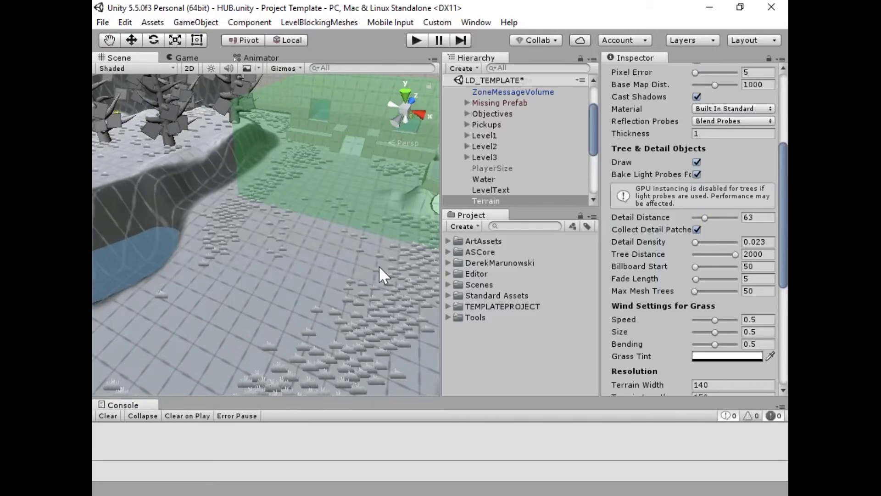
mouse_move(335, 303)
right_mouse_down()
mouse_move(308, 328)
mouse_move(336, 313)
right_mouse_up()
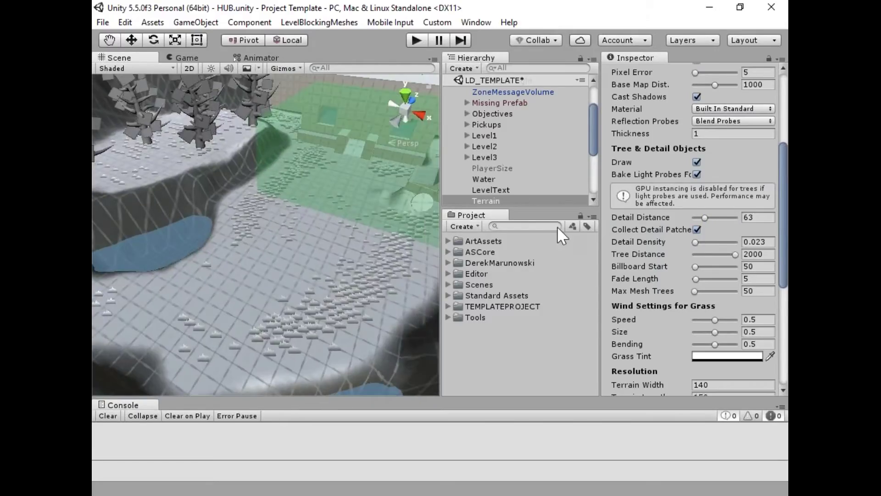
Collapse the SceneNode hierarchy and save the LD_TEMPLATE scene
scroll(485, 161, "up", 3)
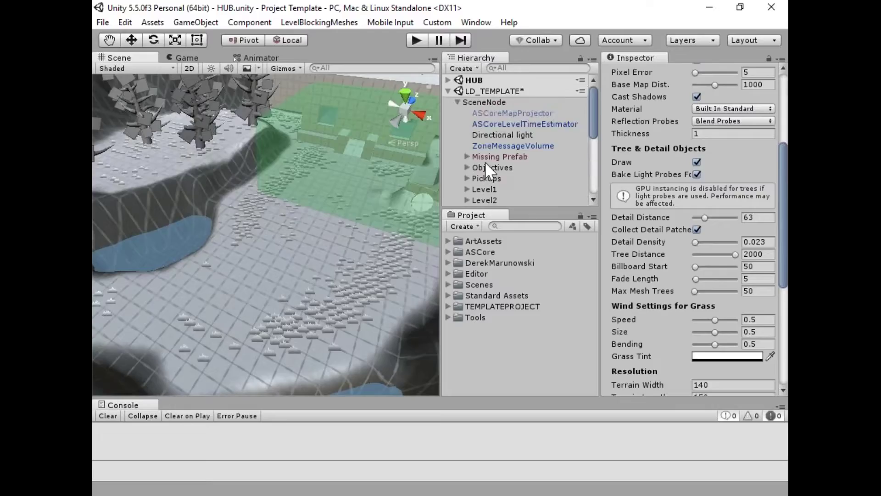
left_click(457, 102)
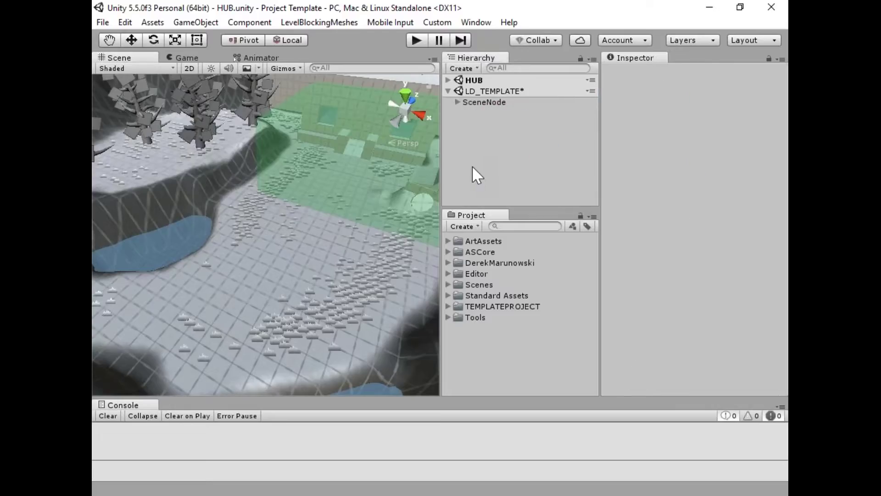
right_click_drag(324, 181, 316, 154)
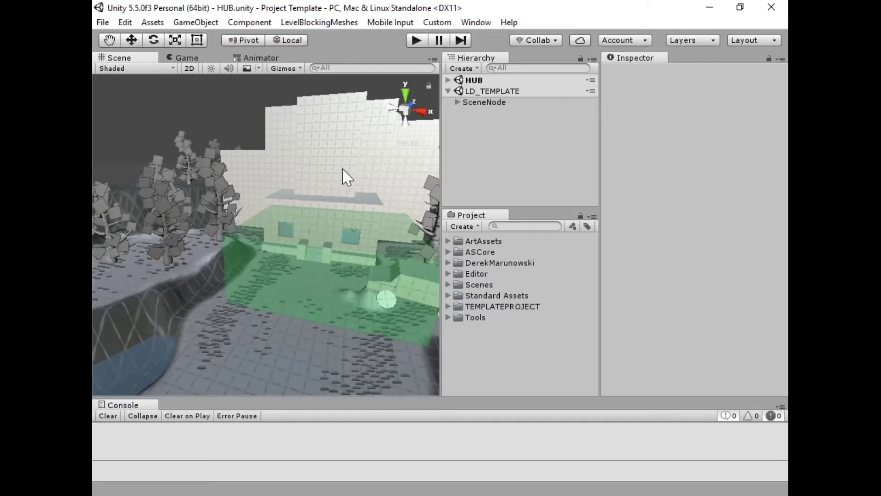
Open the Profiler window, fit it on screen and enlarge its chart area to show the Memory graph
left_click(476, 21)
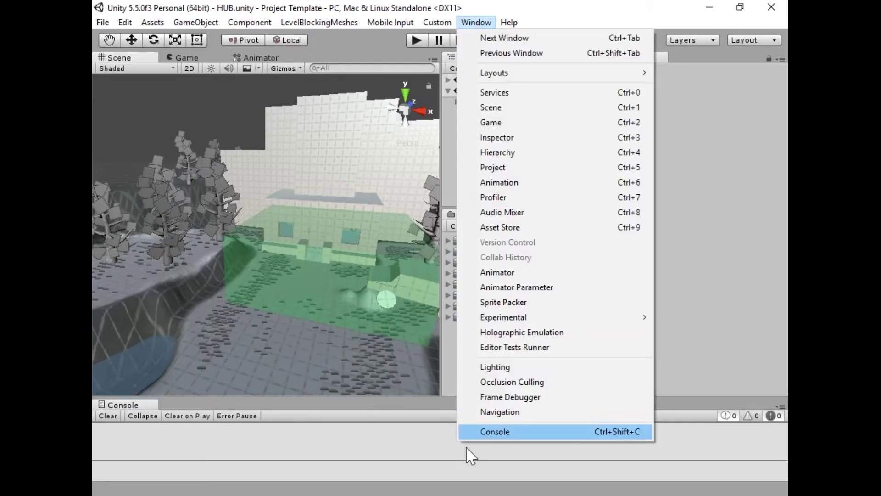
left_click(551, 197)
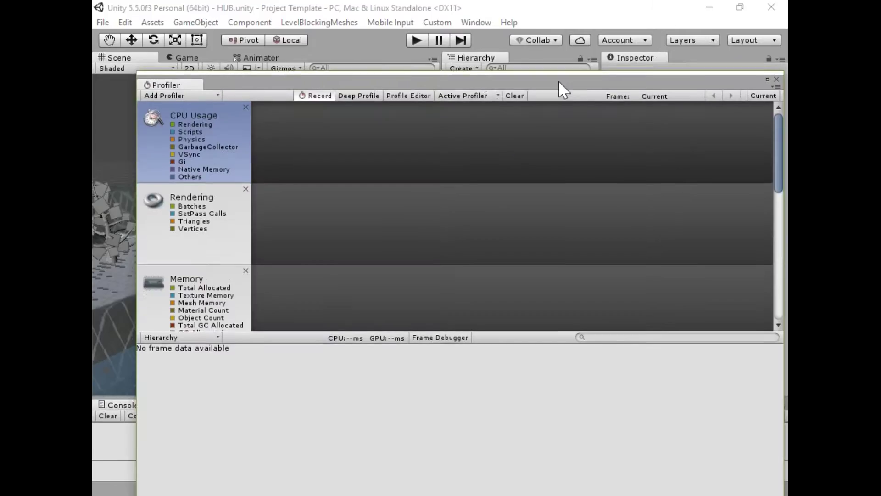
left_click_drag(136, 79, 283, 166)
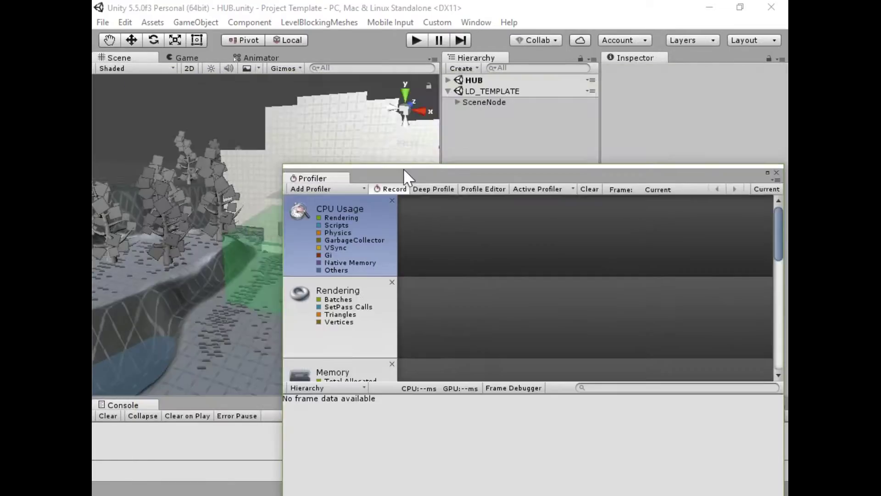
left_click_drag(439, 175, 413, 78)
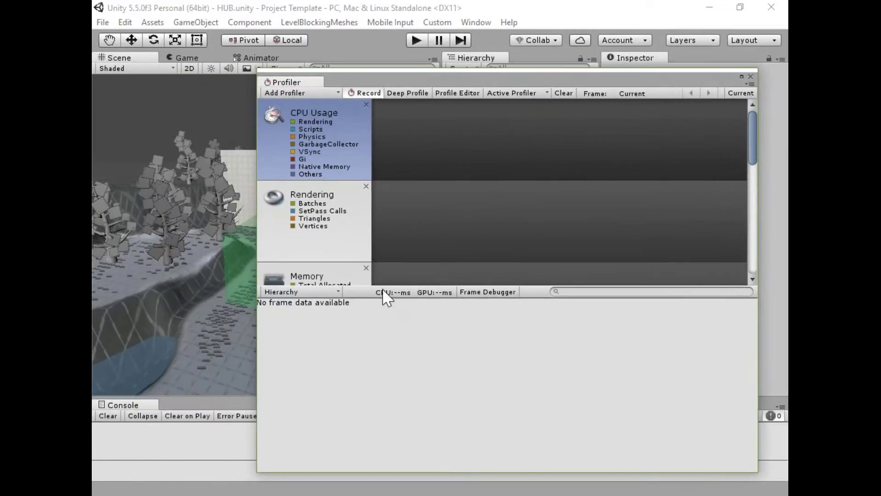
left_click_drag(393, 286, 395, 344)
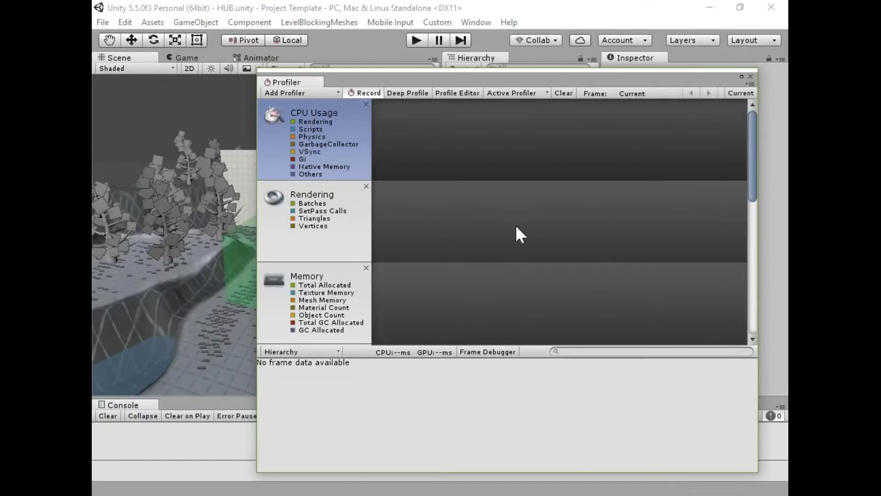
Run the level in the Game view and reopen the Profiler over the running game
left_click(186, 57)
left_click(426, 39)
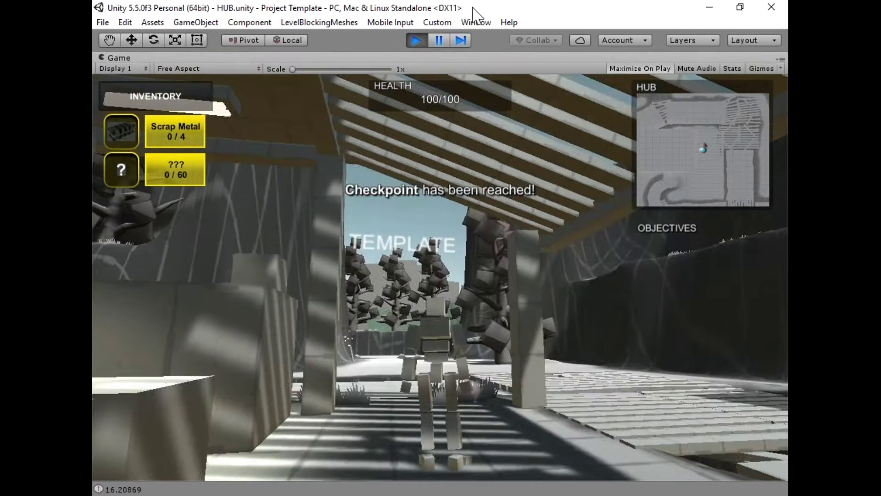
left_click(476, 22)
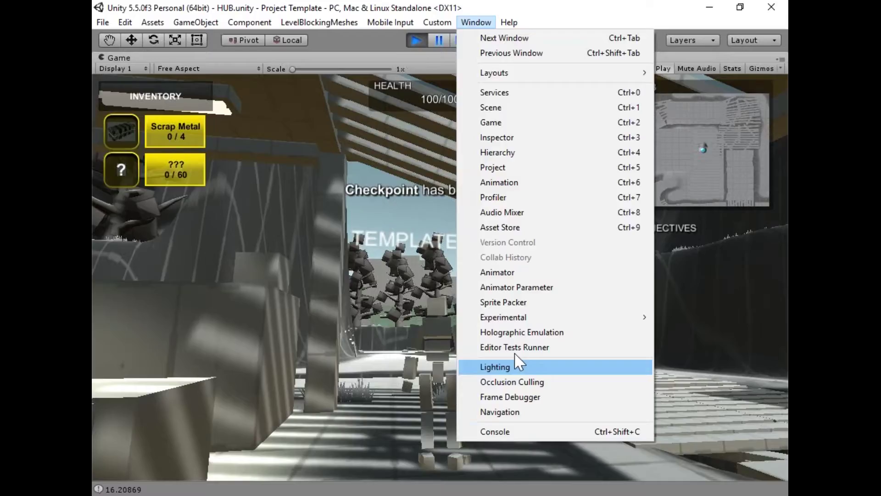
left_click(519, 196)
left_click_drag(499, 82, 456, 62)
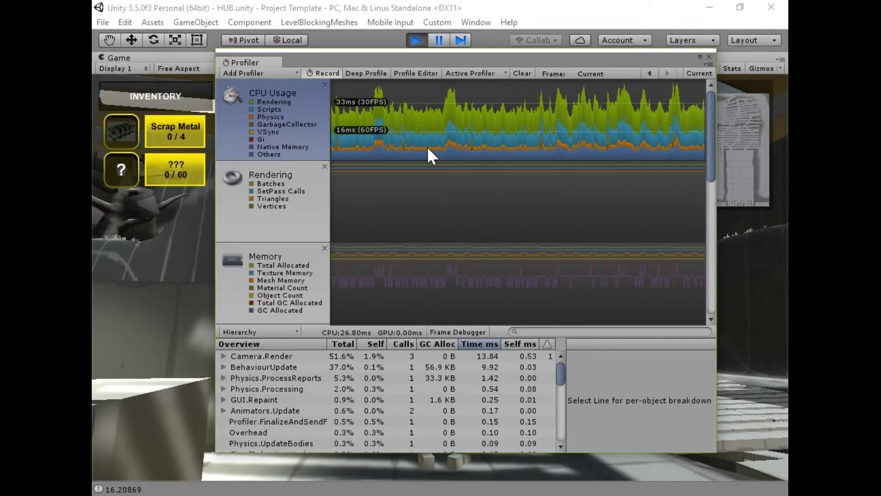
Highlight Camera.Render and BehaviourUpdate in the CPU Usage graph, and pause the profiling on frame 1824
left_click(310, 356)
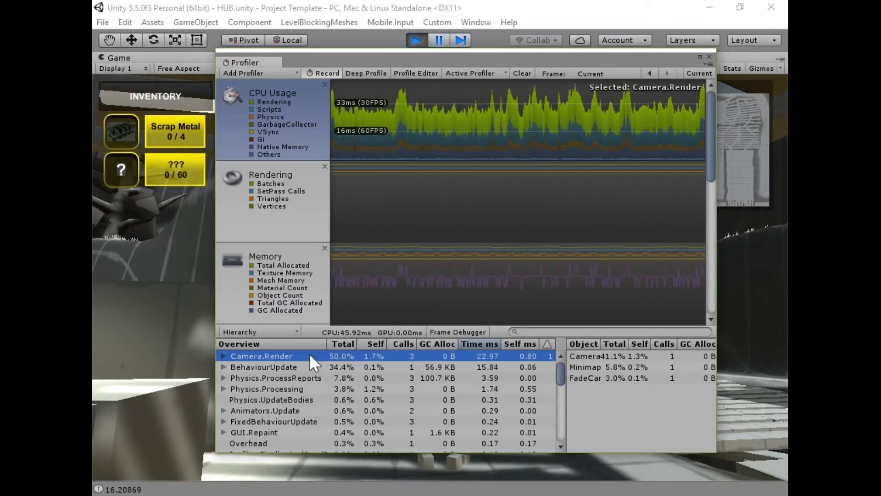
left_click(276, 365)
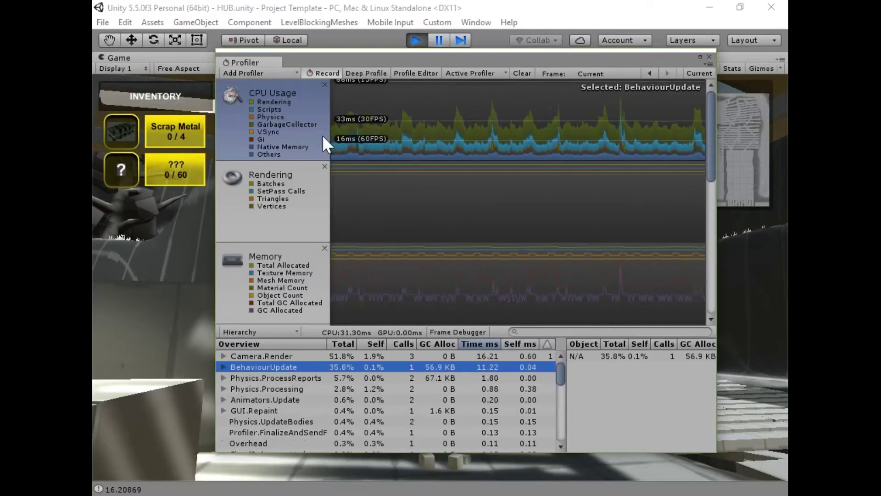
mouse_move(517, 102)
left_mouse_down()
mouse_move(536, 132)
mouse_move(441, 122)
left_mouse_up()
mouse_move(515, 138)
left_mouse_down()
mouse_move(551, 136)
mouse_move(436, 139)
mouse_move(522, 139)
mouse_move(510, 140)
left_mouse_up()
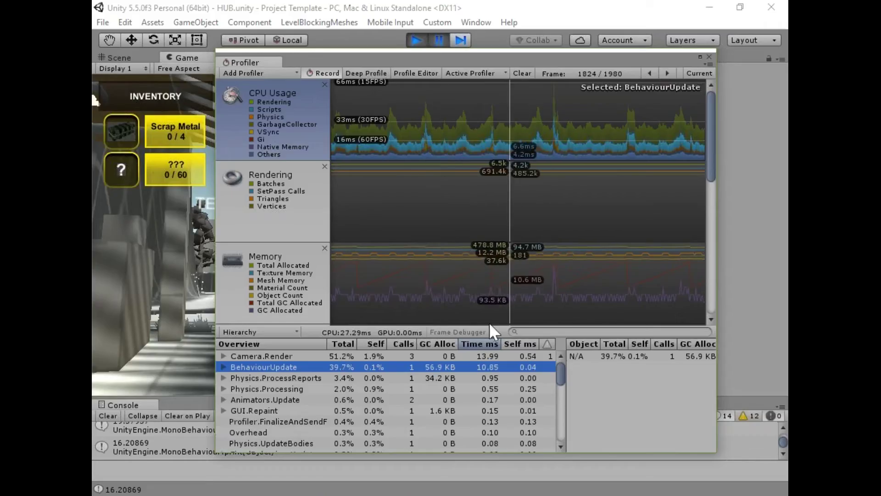
Expand BehaviourUpdate in the paused frame's overview and select its Minimap.Update() entry
left_click(282, 357)
left_click(277, 368)
left_click(274, 381)
left_click(274, 367)
left_click(223, 366)
left_click(304, 379)
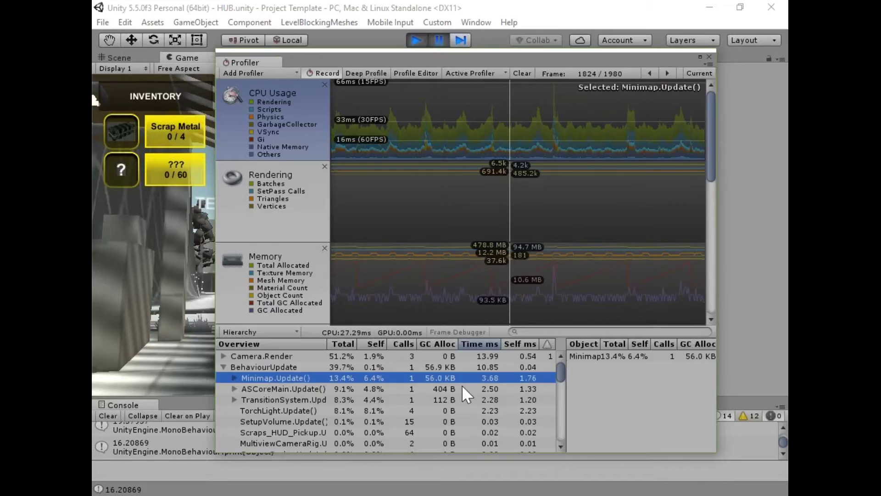
Examine the cost of each script update under BehaviourUpdate, and of the entries nested under Camera.Render
key("Down")
key("Down")
key("Down")
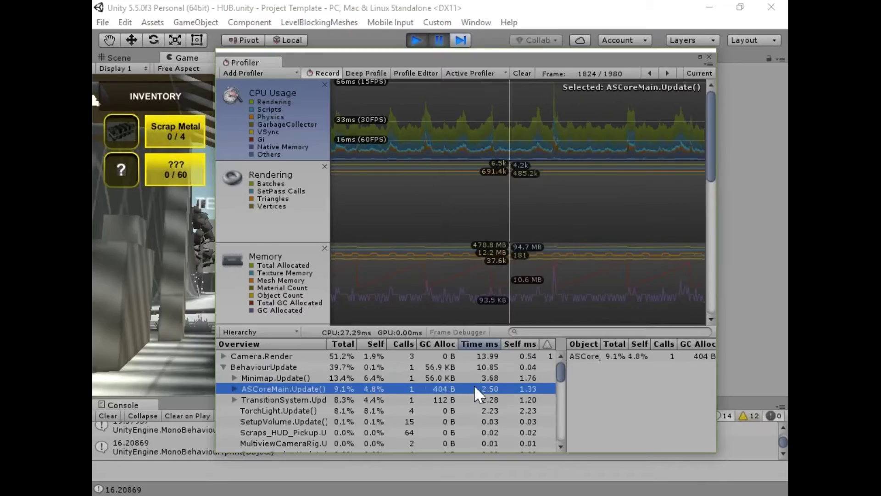
key("Up")
key("Up")
key("Up")
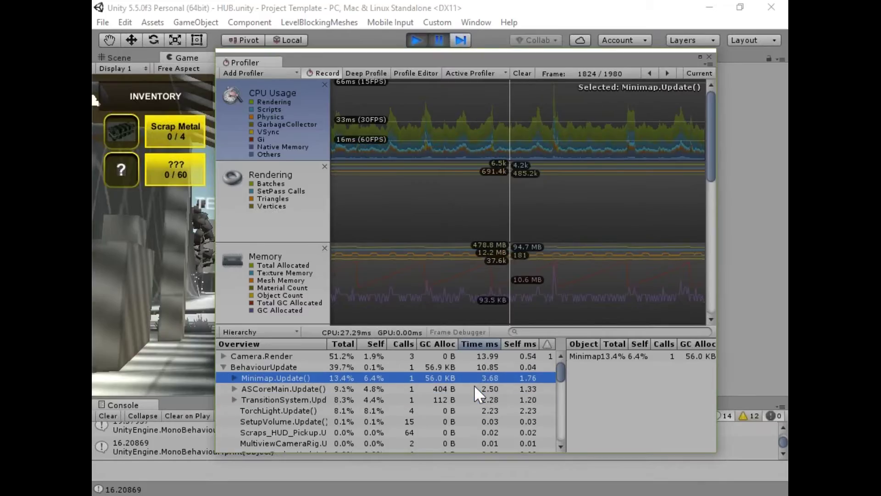
key("Down")
key("Down")
key("Down")
key("Down")
key("Down")
key("Down")
key("Down")
key("Down")
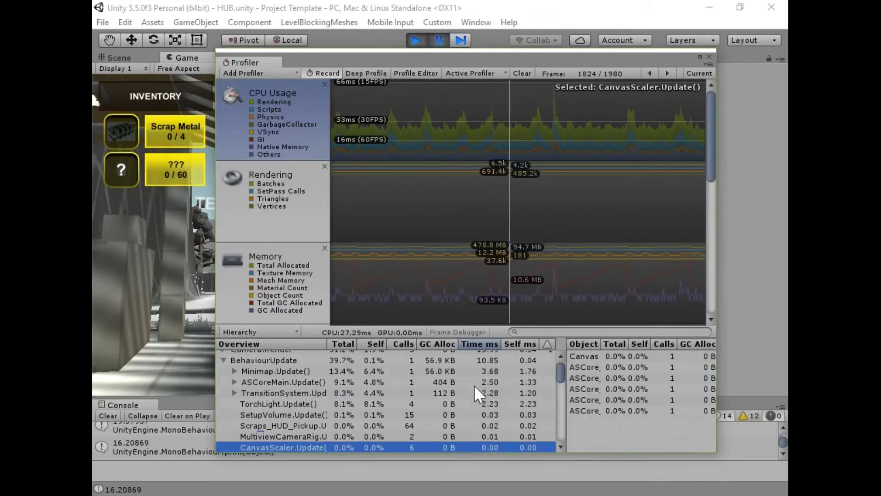
key("Up")
key("Up")
key("Up")
key("Up")
key("Down")
key("Down")
key("Down")
key("Down")
key("Down")
key("Down")
key("Down")
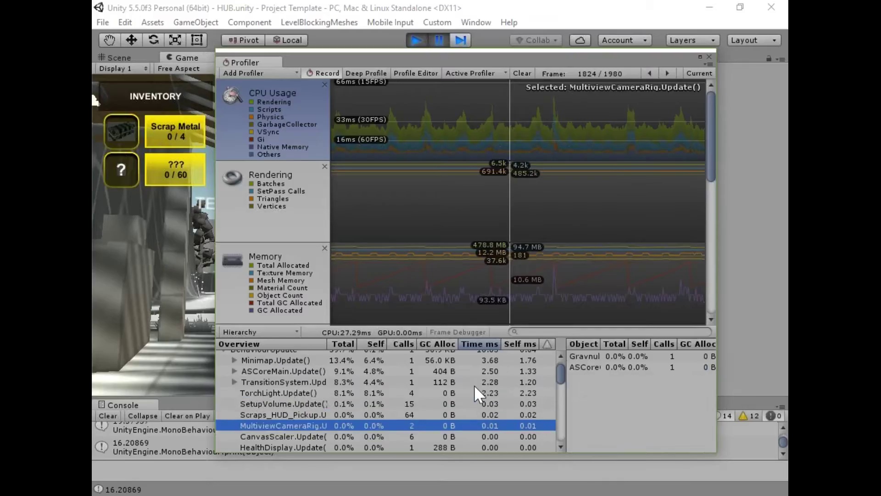
key("Down")
key("Down")
key("Down")
key("Down")
key("Down")
key("Down")
key("Down")
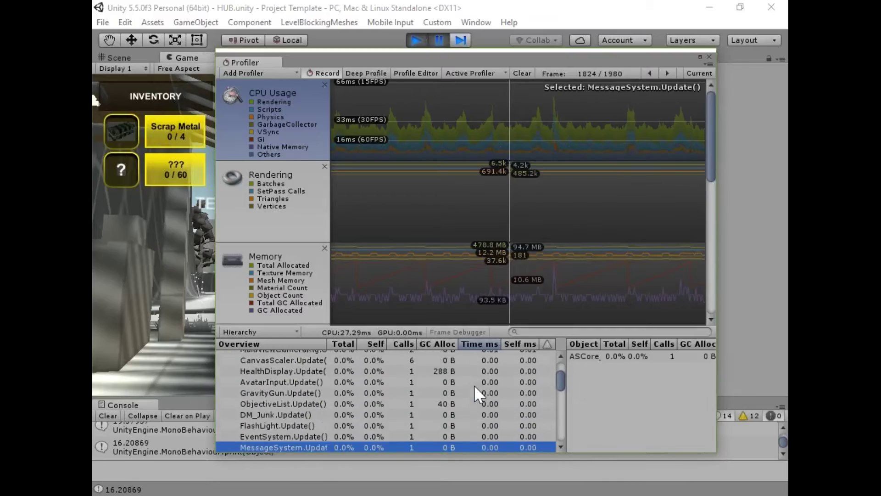
key("Up")
key("Up")
key("Up")
key("Up")
key("Up")
key("Up")
key("Up")
key("Up")
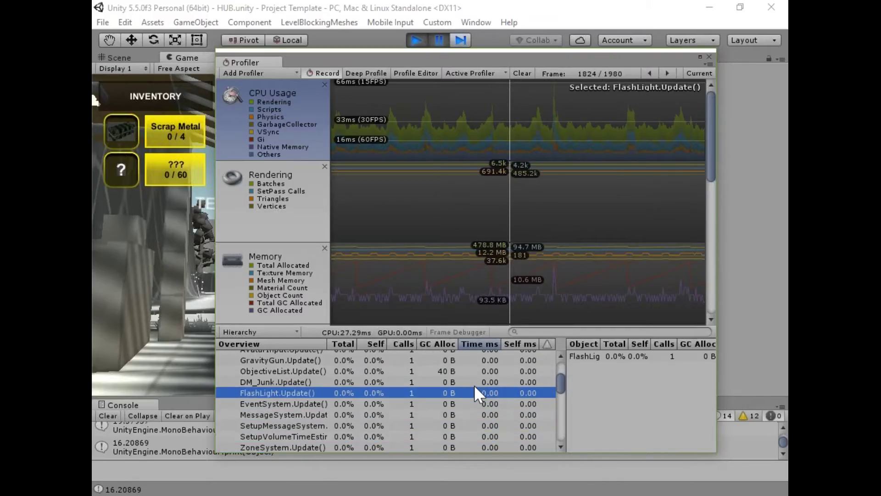
key("Up")
key("Up")
key("Up")
key("Up")
key("Up")
key("Up")
key("Up")
key("Up")
key("Up")
key("Up")
key("Up")
key("Up")
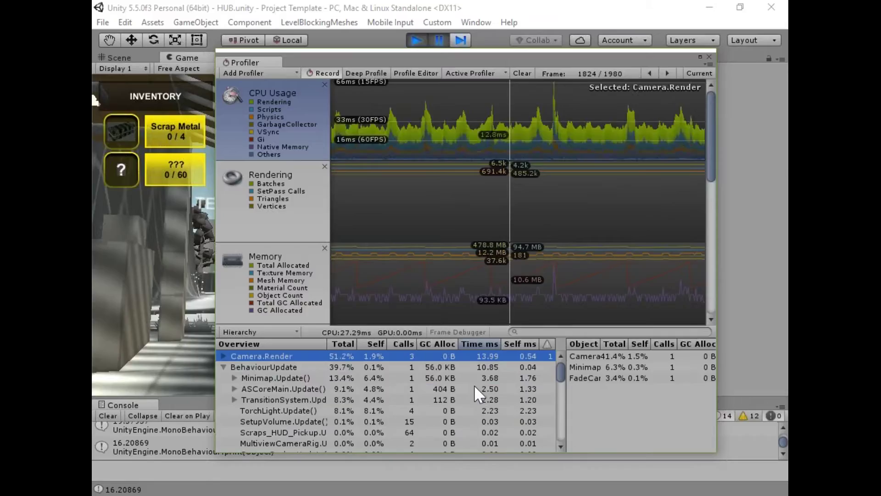
key("Down")
key("Down")
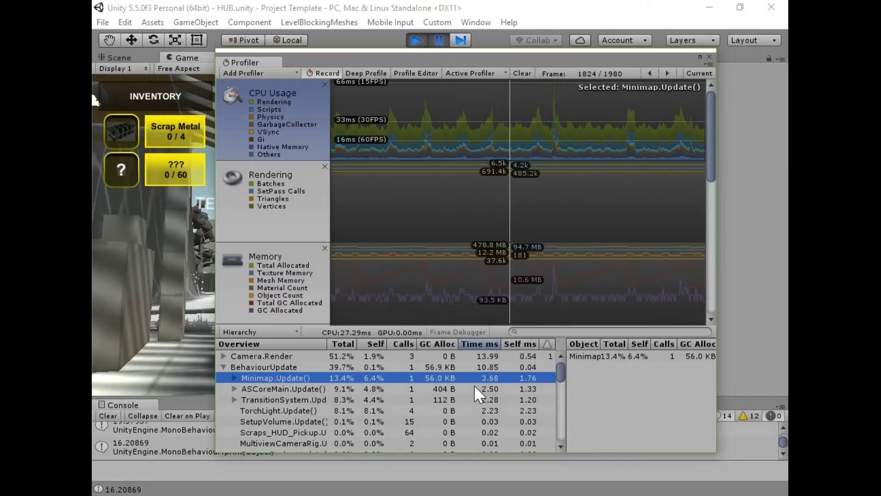
left_click(223, 356)
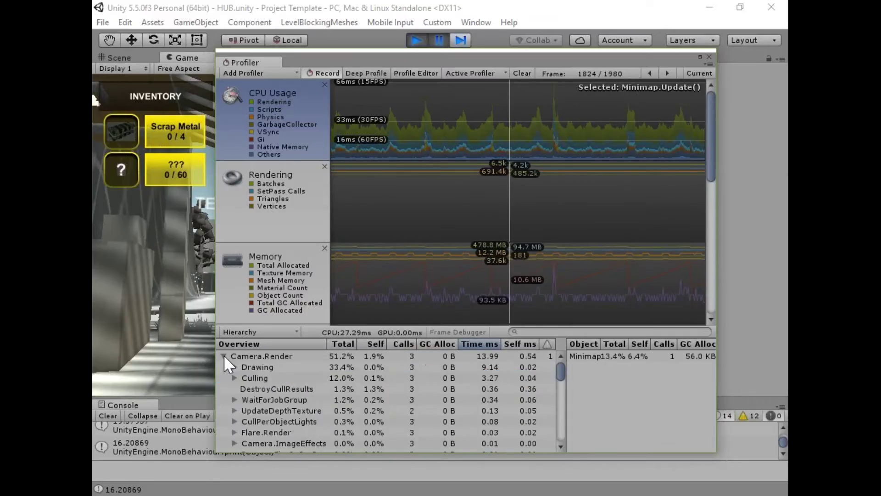
left_click(223, 356)
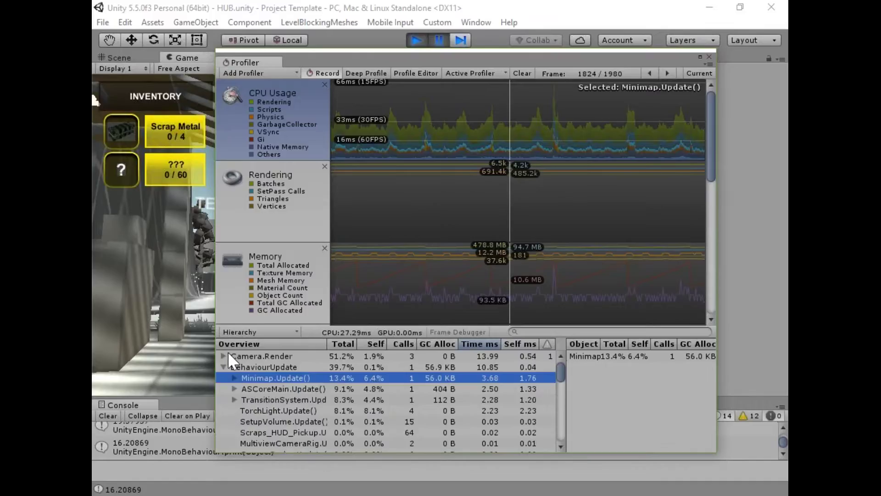
Close the Profiler, exit play mode and return to the Scene view
left_click(709, 56)
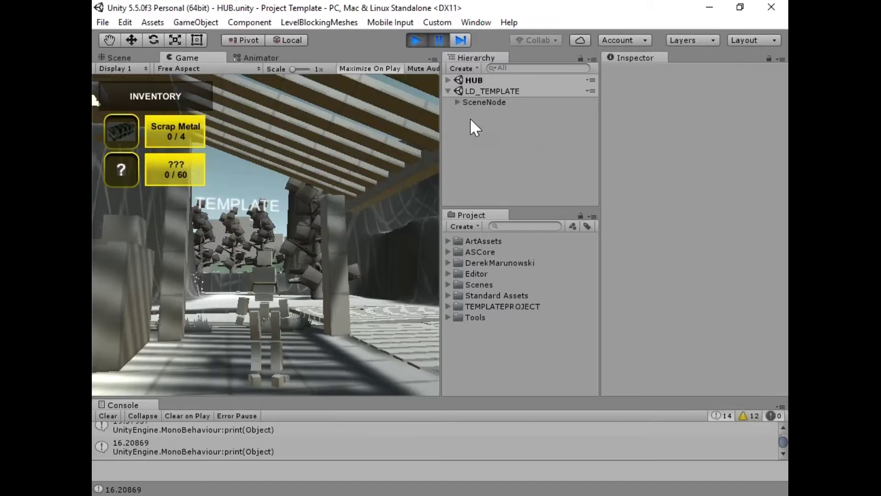
left_click(438, 38)
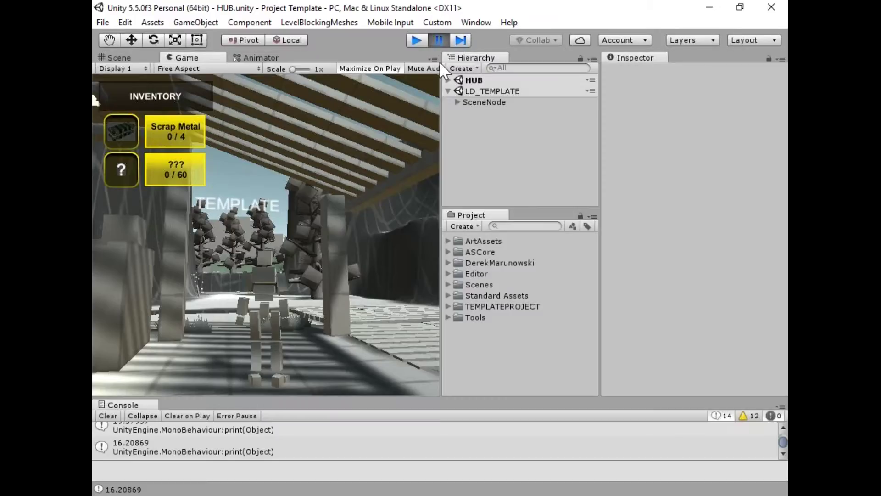
left_click(128, 58)
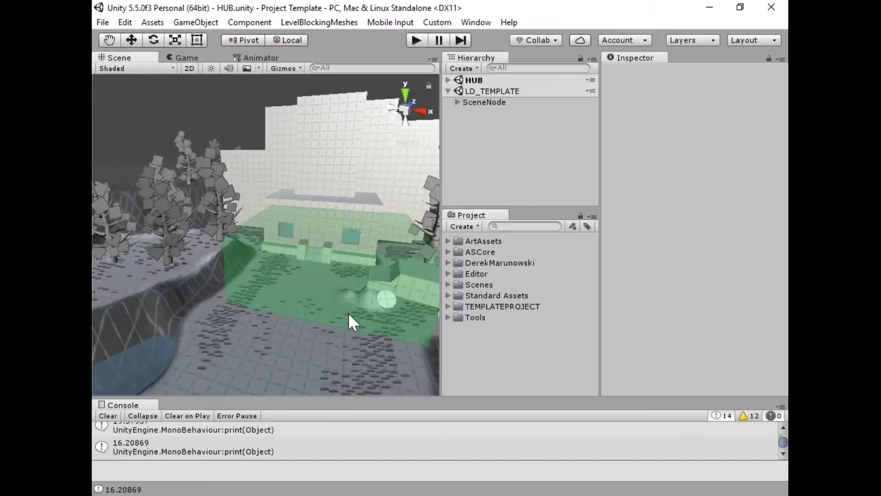
Run the game to view the level and minimap in play mode, and return to the Scene view
left_click(415, 40)
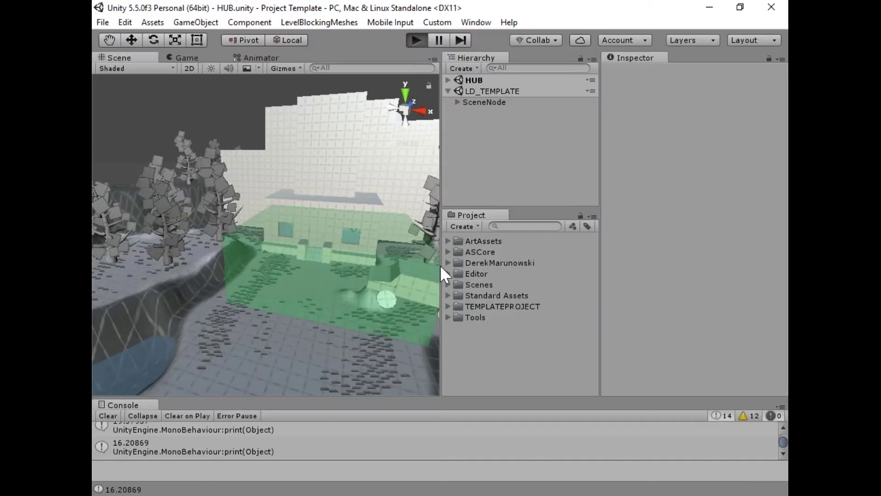
key("ctrl+p")
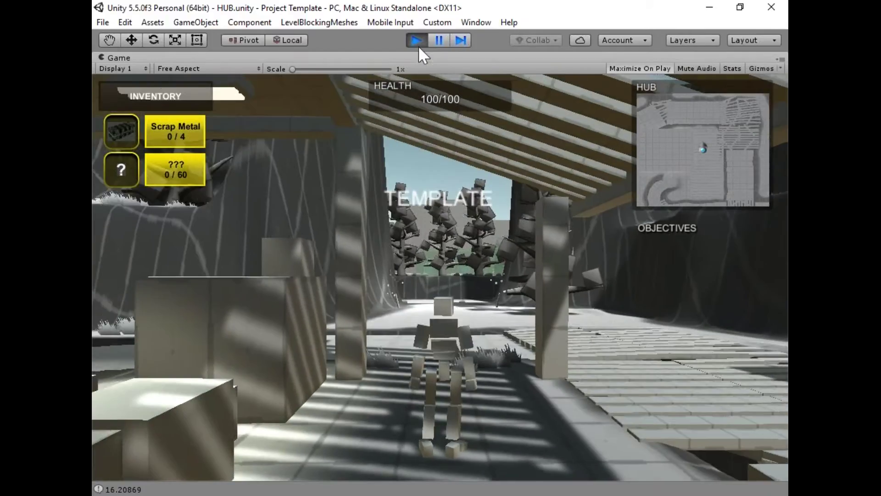
left_click(417, 41)
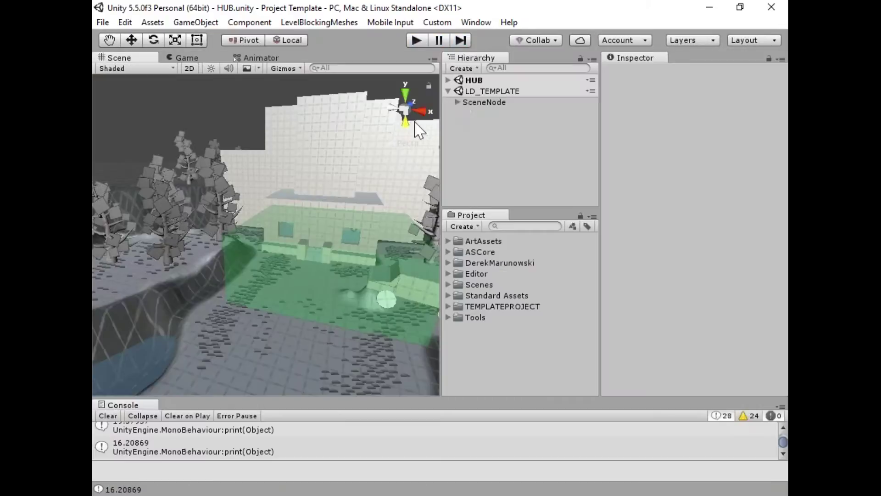
Add a new 3D cube to the HUB scene and display the layers it can be assigned to
left_click(459, 102)
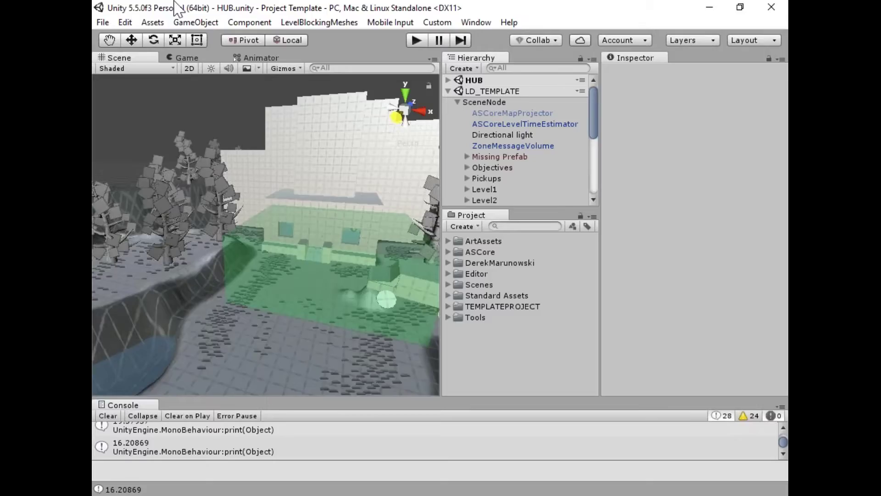
left_click(196, 23)
mouse_move(276, 67)
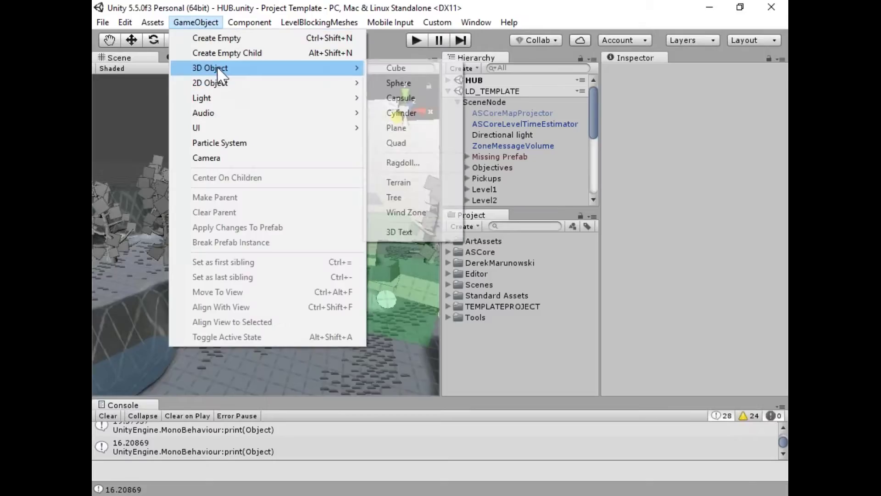
left_click(419, 69)
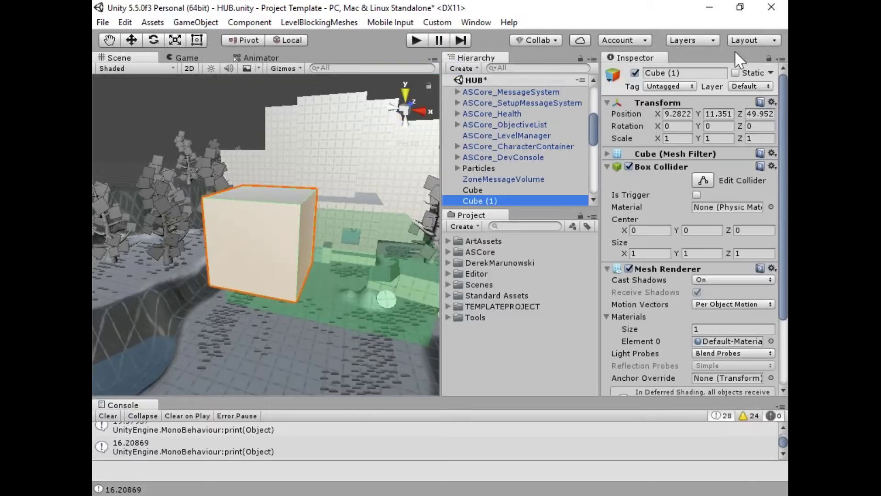
left_click(734, 86)
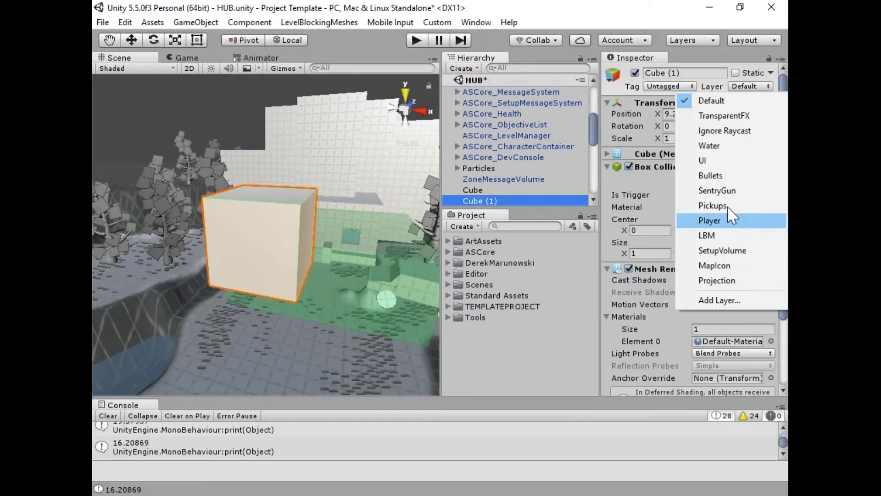
left_click(512, 179)
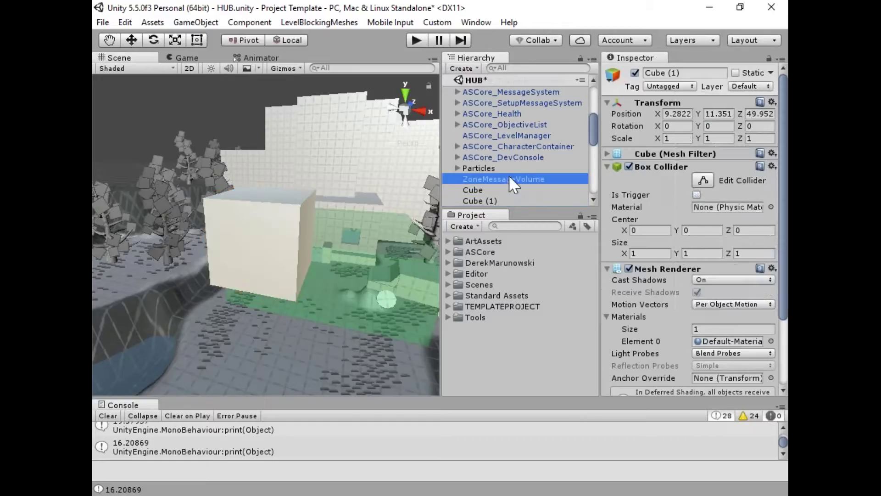
Inspect the camera settings of the Minimap Camera under ASCore_Map, including its culling mask, and the parent object's components
scroll(519, 145, "down", 2)
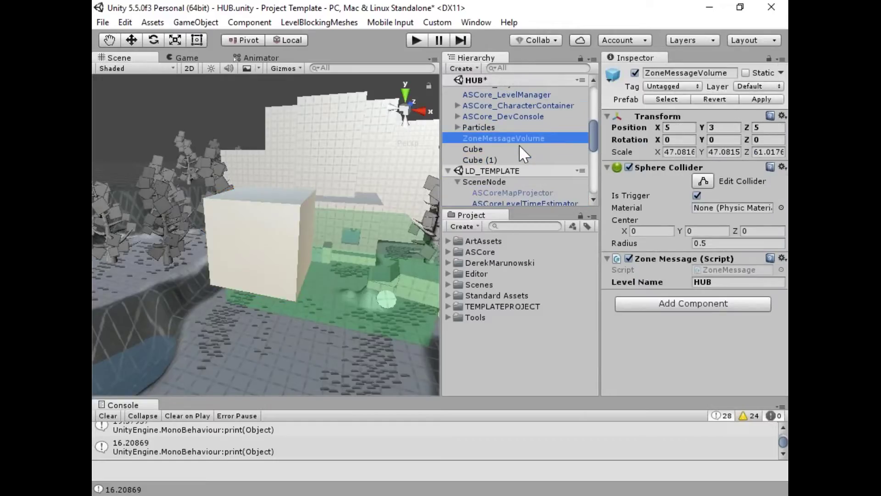
scroll(519, 145, "up", 5)
scroll(517, 171, "down", 4)
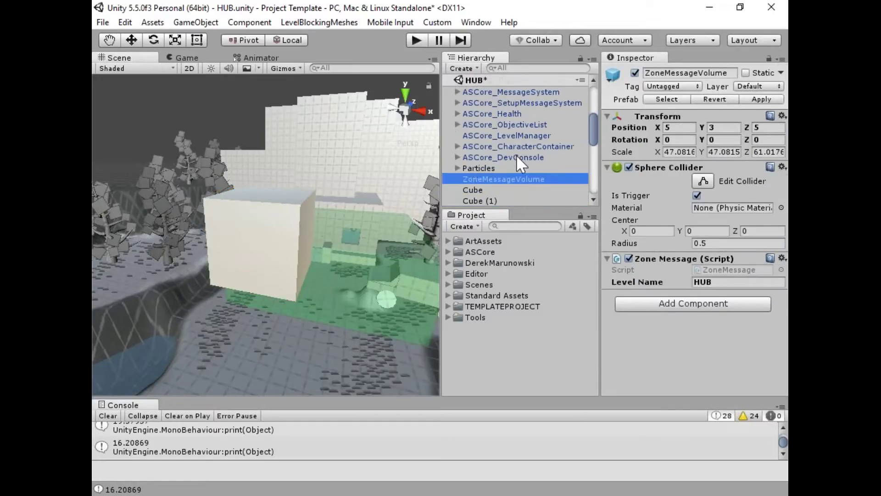
scroll(472, 163, "up", 2)
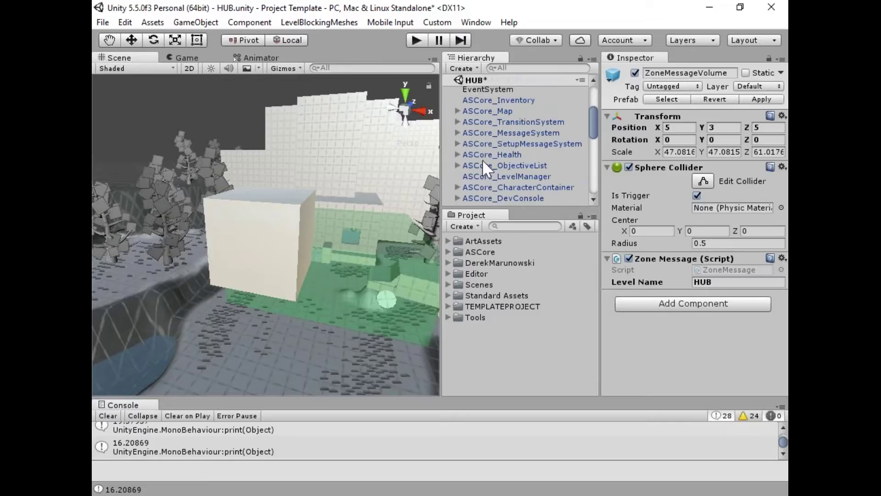
left_click(457, 111)
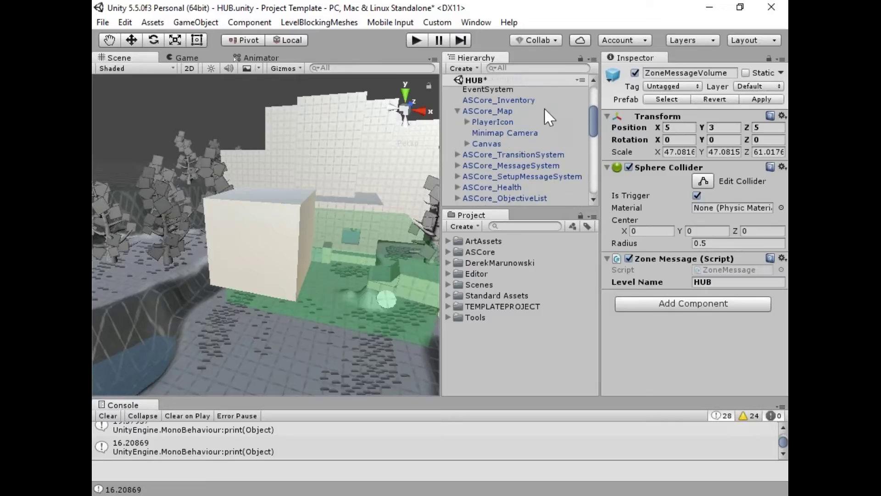
left_click(502, 132)
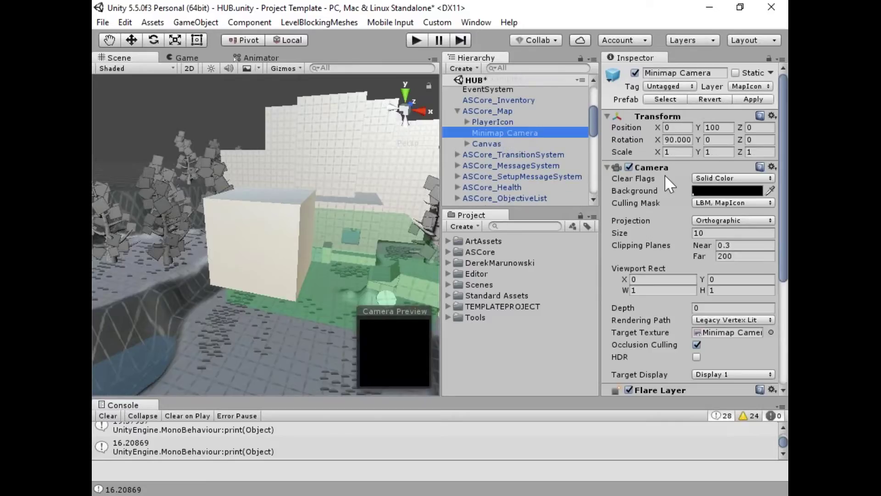
left_click_drag(601, 211, 493, 212)
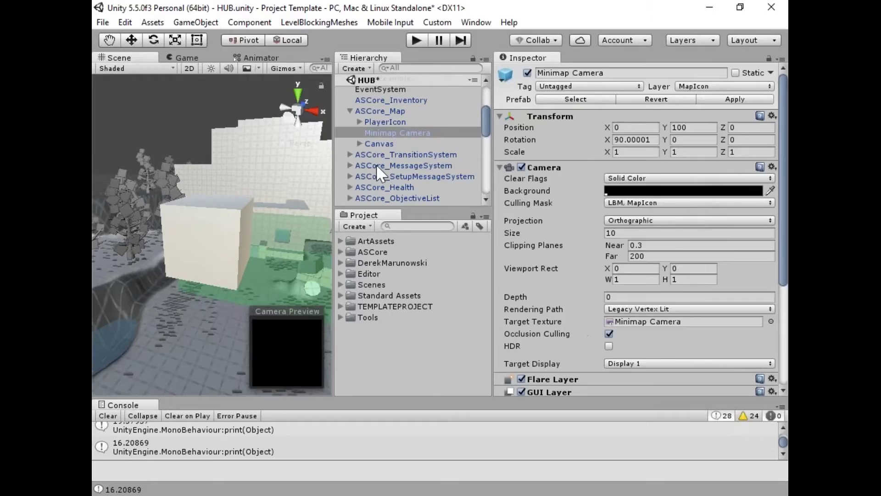
left_click_drag(333, 176, 440, 176)
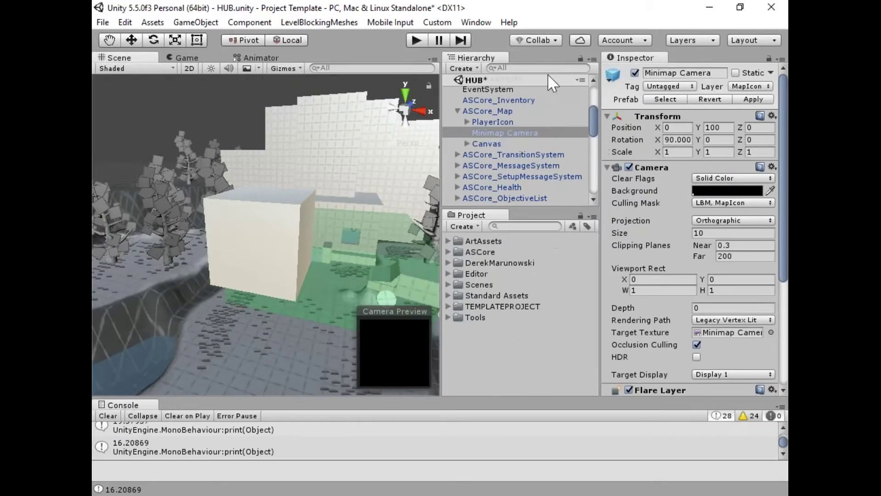
left_click(497, 111)
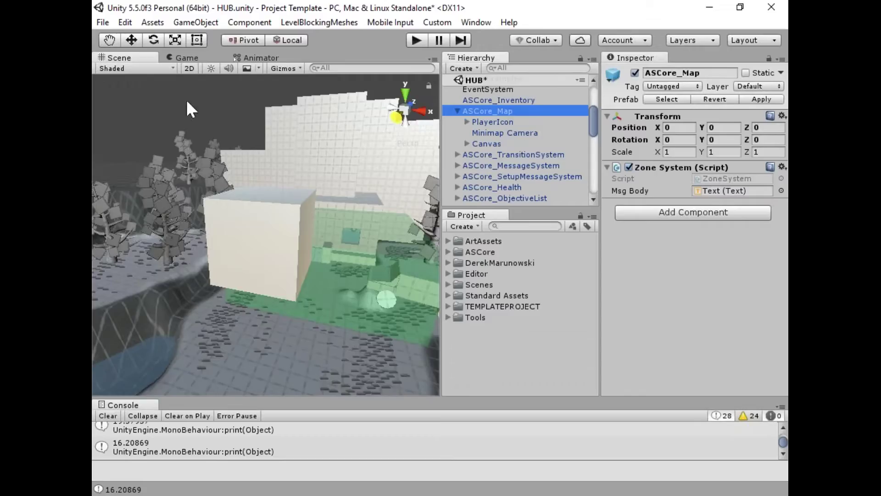
Delete the objects Cube (1) and Cube from the HUB scene
left_click(255, 228)
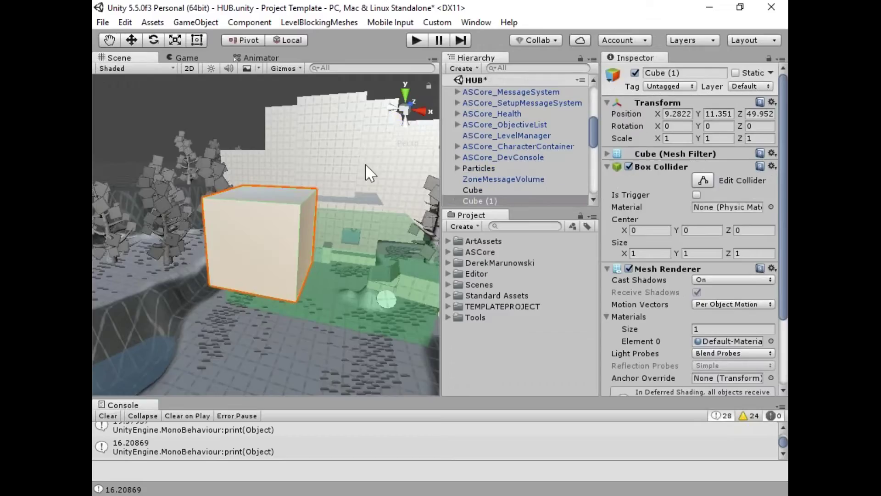
right_click(479, 197)
left_click(512, 272)
left_click(478, 190)
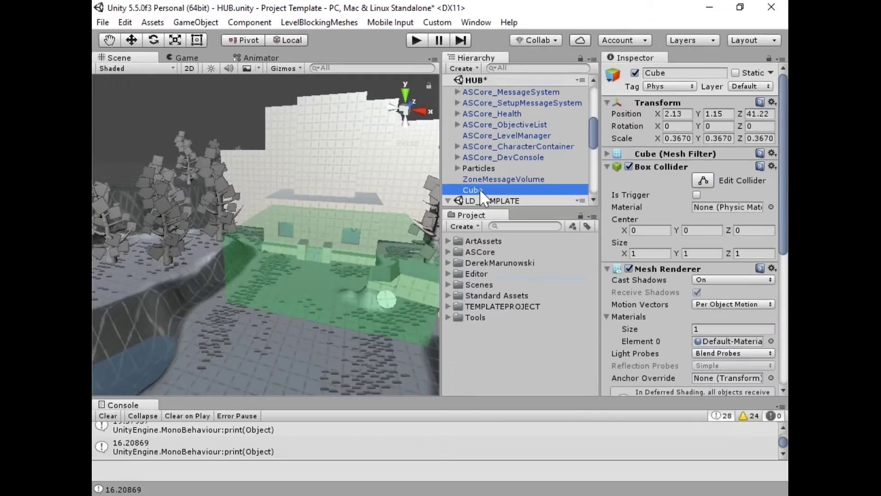
double_click(471, 189)
right_click(475, 188)
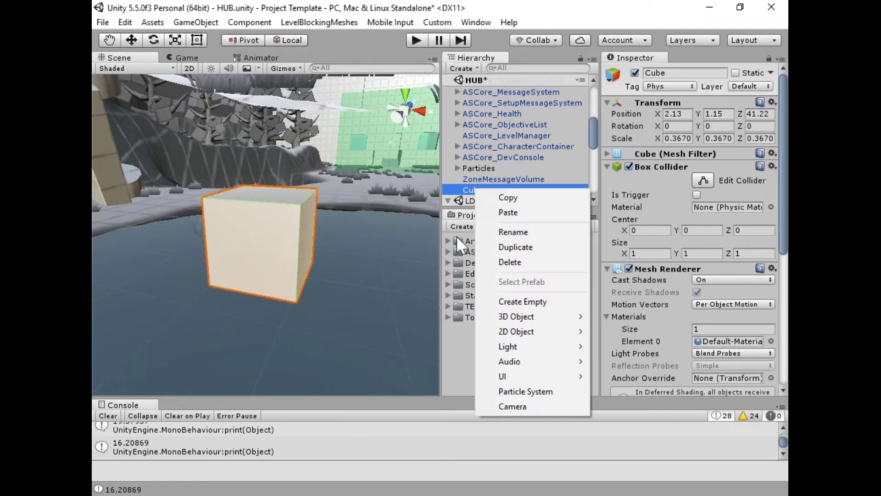
left_click(512, 261)
Collapse the HUB scene and the SceneNode hierarchy, and turn the Scene view to face the front of the building
scroll(521, 151, "up", 5)
left_click(448, 80)
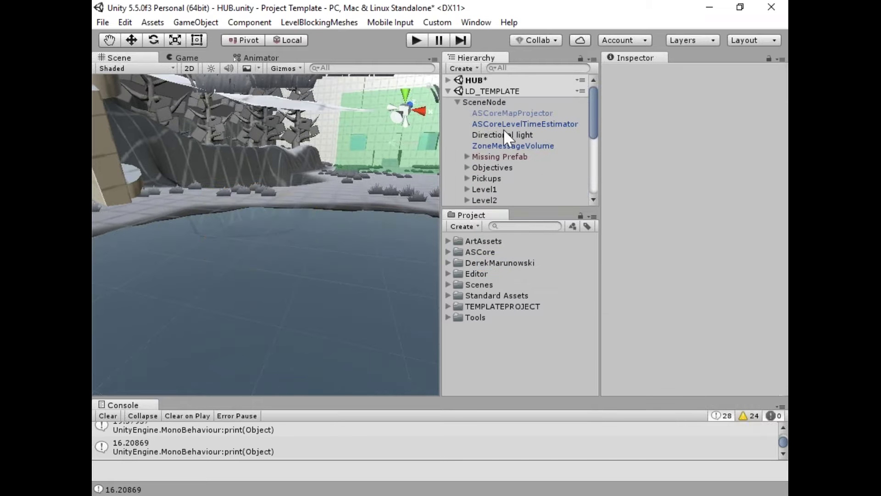
left_click(458, 102)
left_click(473, 102)
left_click_drag(270, 202, 322, 275, "alt")
left_click_drag(274, 254, 354, 227, "alt")
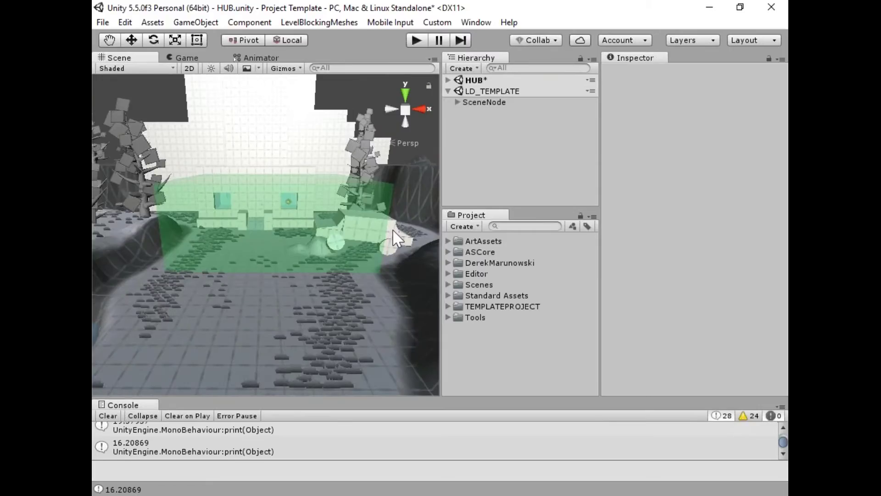
Select the LBMs group under Level1 in SceneNode and review which static flags it has enabled
left_click(457, 101)
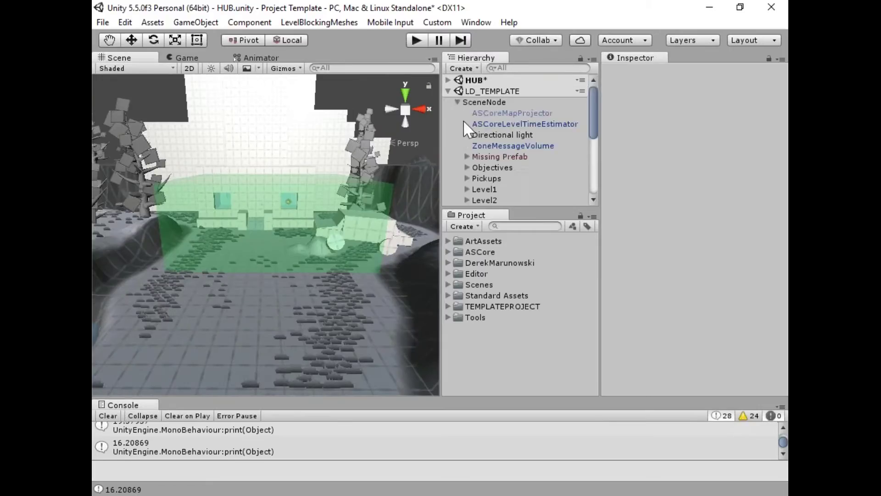
scroll(485, 126, "down", 3)
left_click(486, 148)
left_click(468, 148)
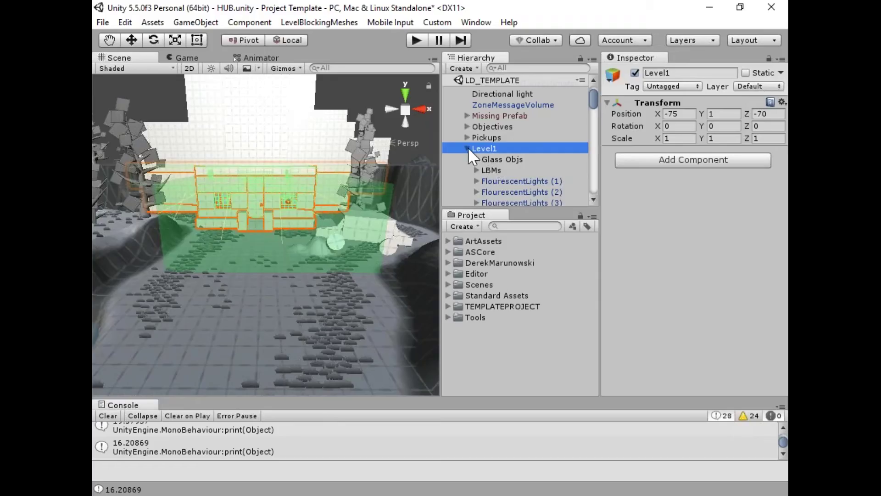
scroll(528, 148, "down", 2)
scroll(530, 166, "up", 2)
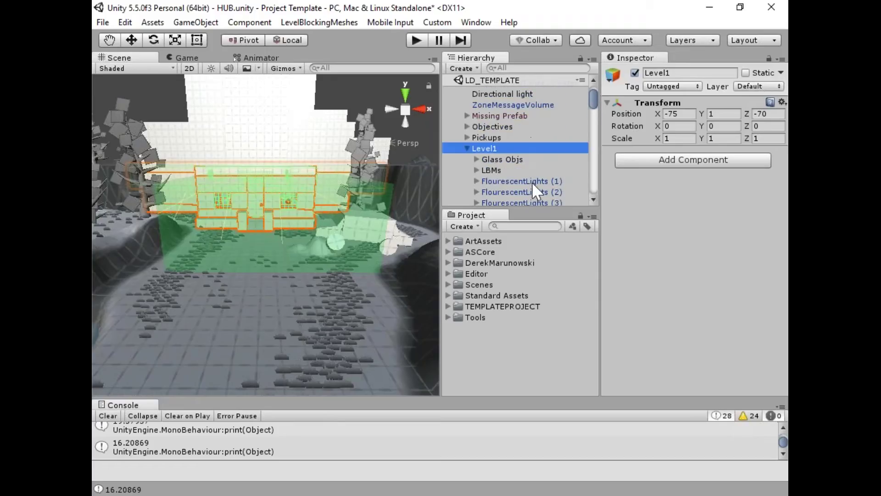
left_click(498, 170)
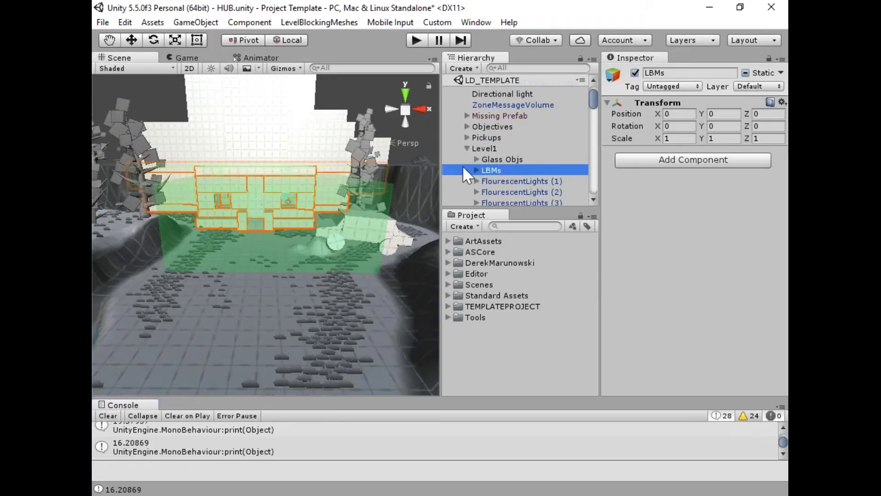
left_click(475, 170)
left_click(476, 169)
scroll(487, 170, "down", 2)
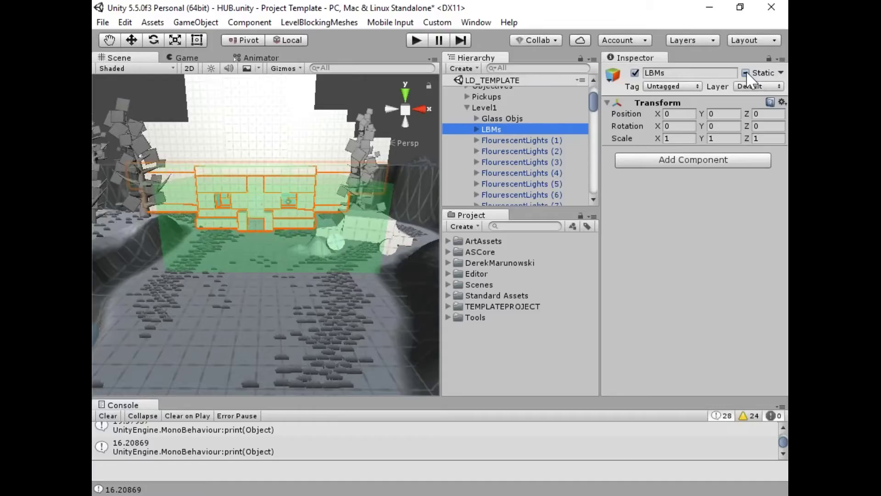
left_click(781, 73)
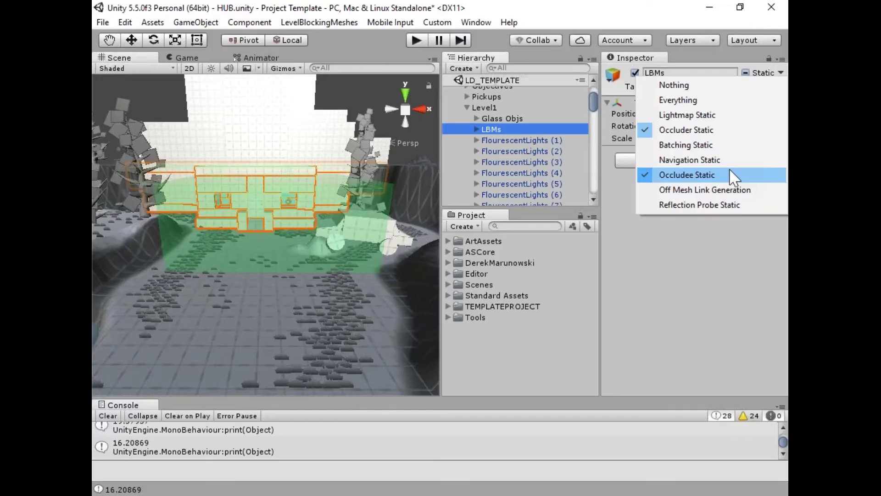
left_click(673, 282)
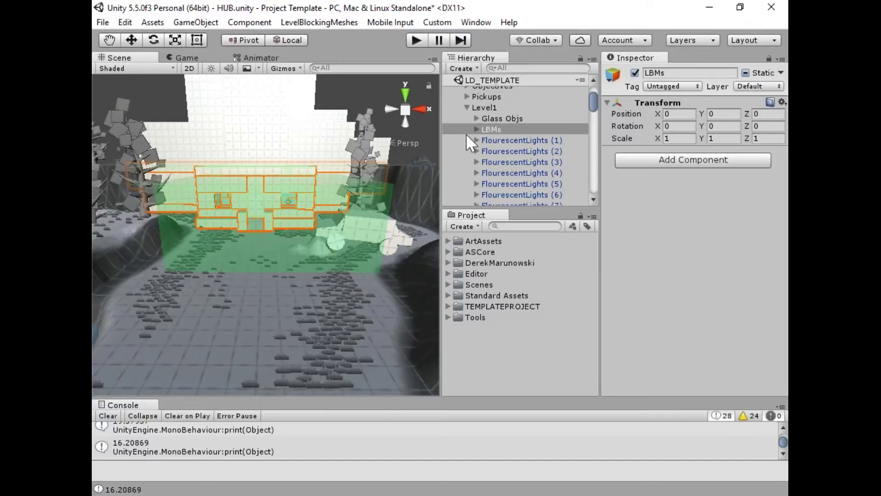
Collapse SceneNode, open the Occlusion Culling window, widen it and clear the object selection
scroll(468, 128, "up", 4)
left_click(455, 102)
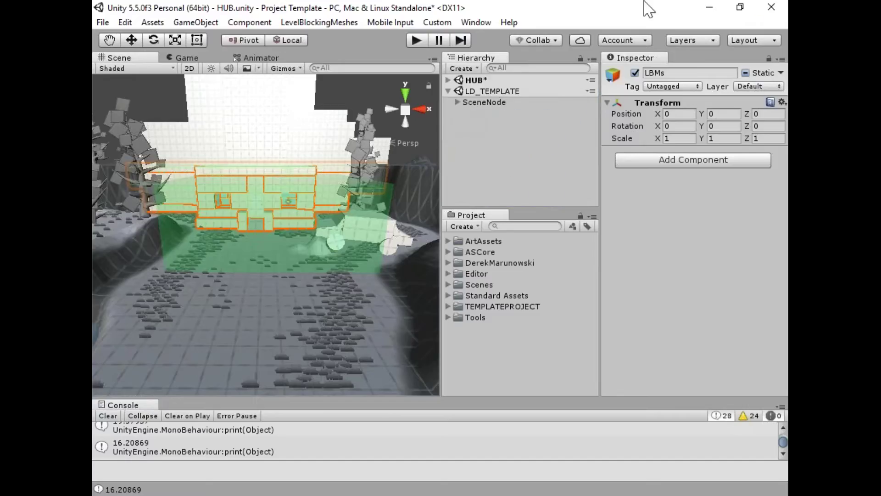
left_click(489, 21)
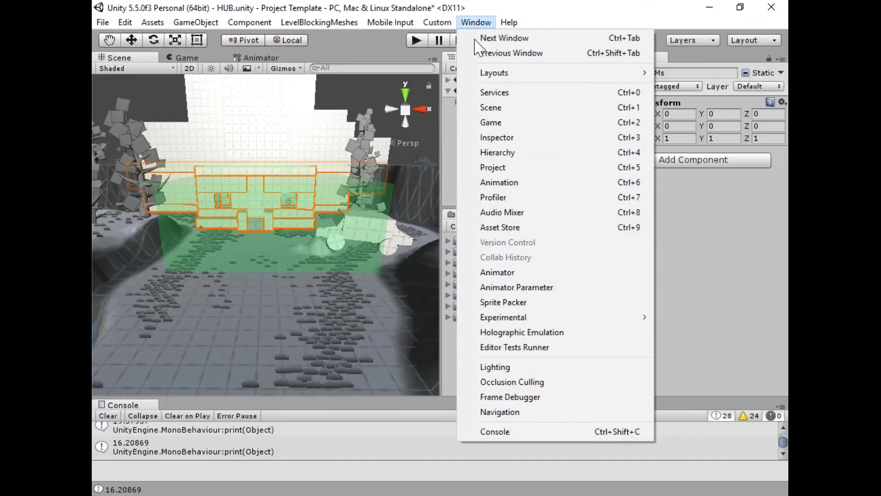
left_click(527, 382)
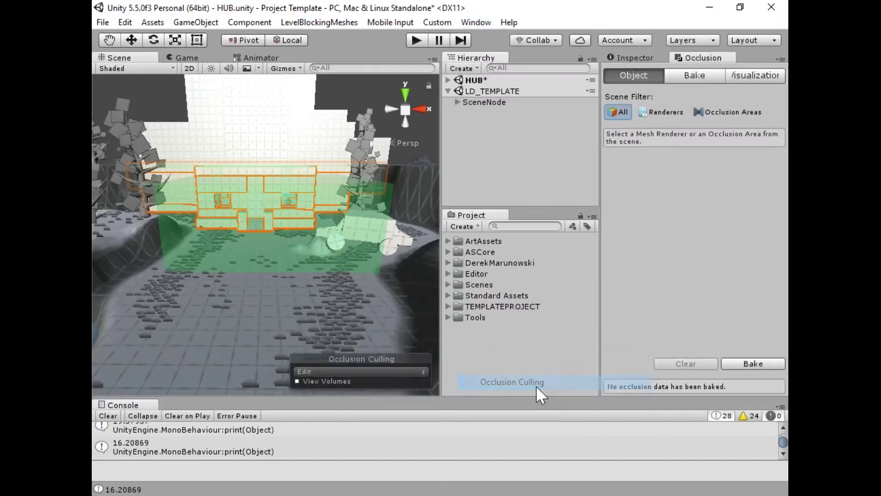
left_click_drag(597, 188, 468, 189)
left_click(109, 94)
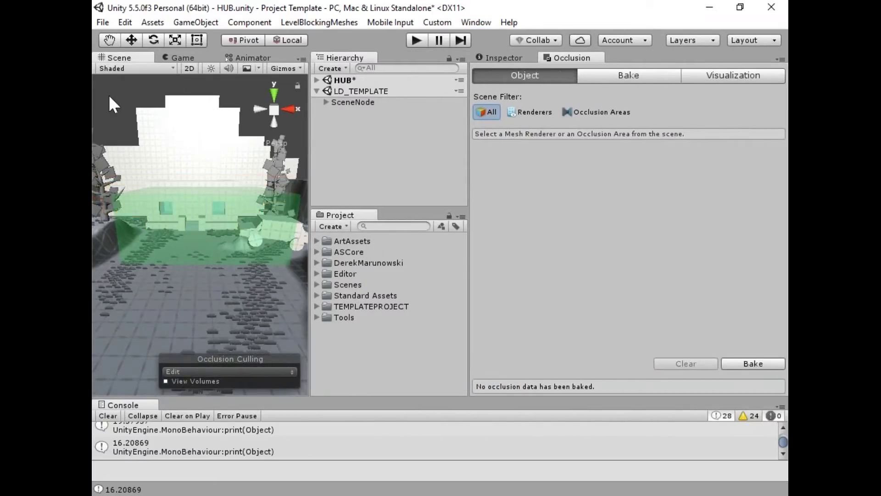
View the whole level from above and show the occlusion culling Bake parameters
right_click_drag(169, 153, 161, 252)
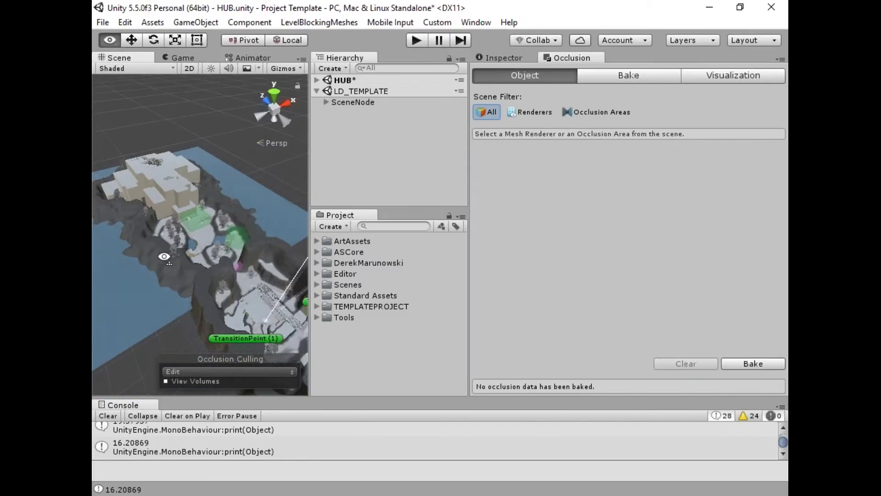
left_click(649, 74)
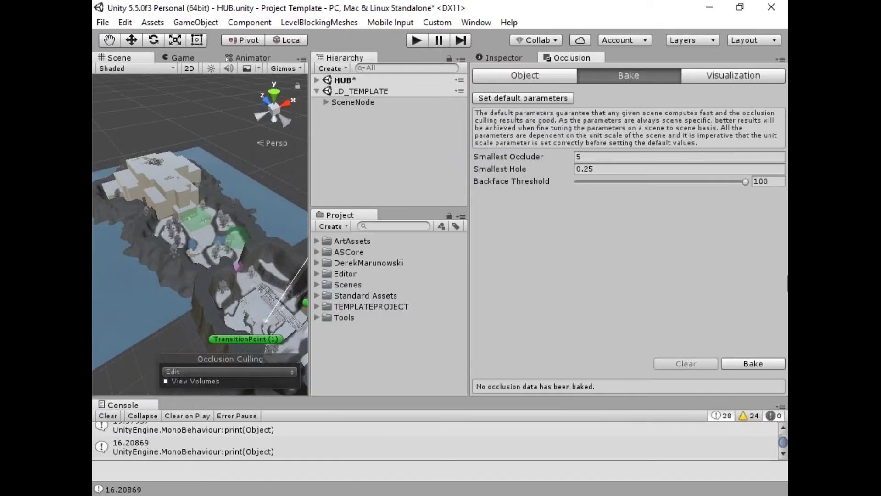
right_click_drag(191, 200, 330, 92)
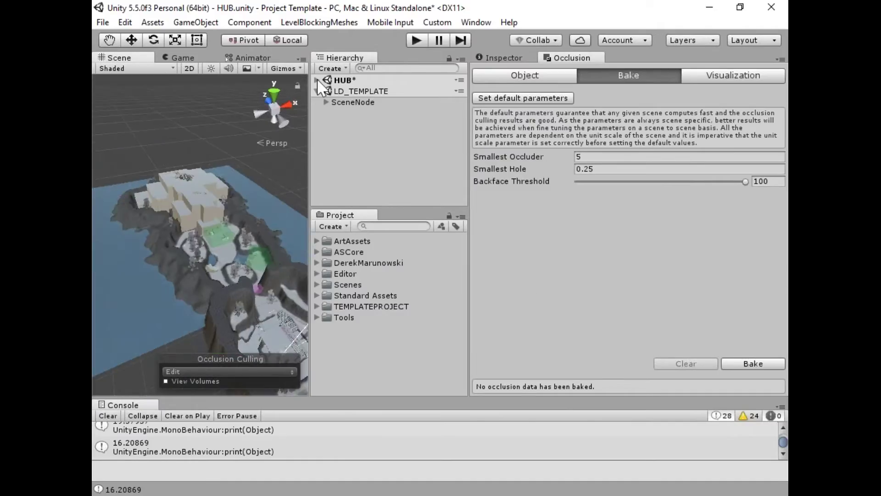
Make LD_TEMPLATE the active scene, widen the Scene view and bake the occlusion culling data
right_click(377, 92)
left_click(446, 104)
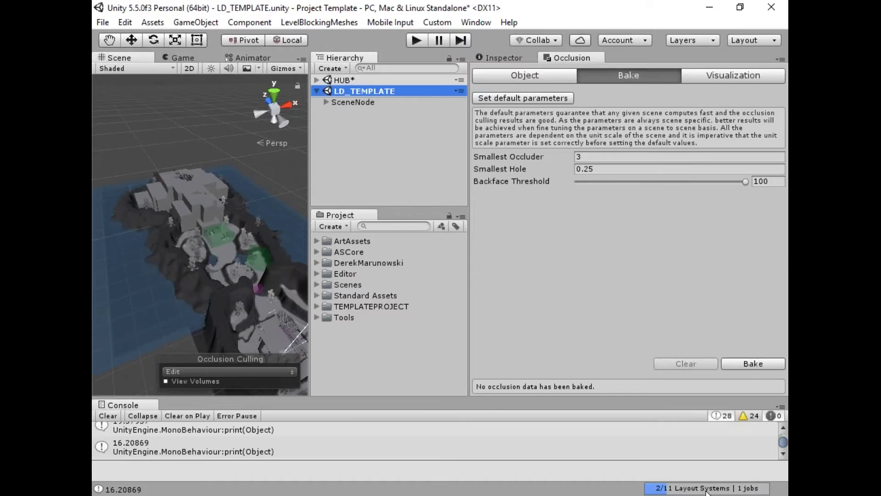
mouse_move(238, 213)
left_mouse_down("alt")
mouse_move(225, 198)
mouse_move(226, 218)
left_mouse_up("alt")
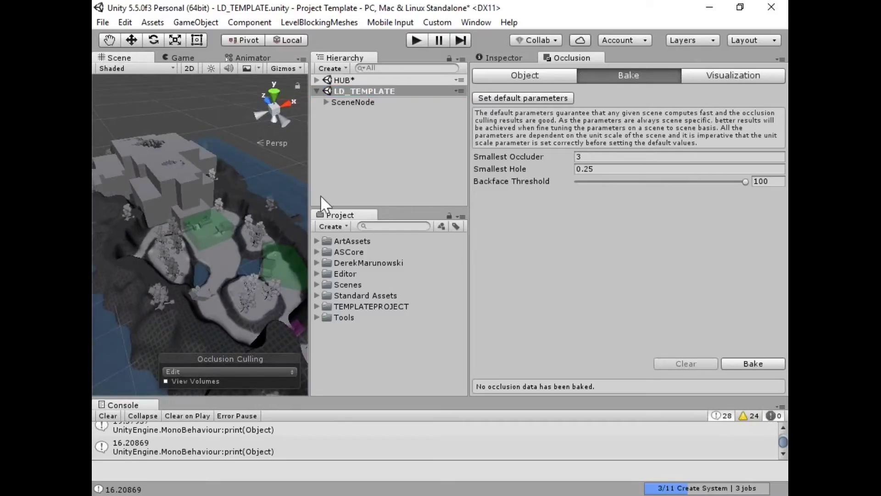
left_click_drag(308, 191, 395, 190)
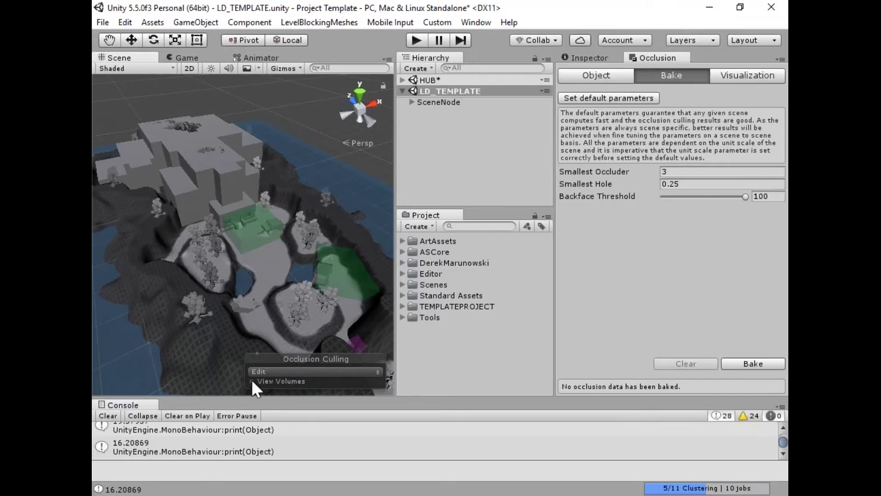
left_click(751, 363)
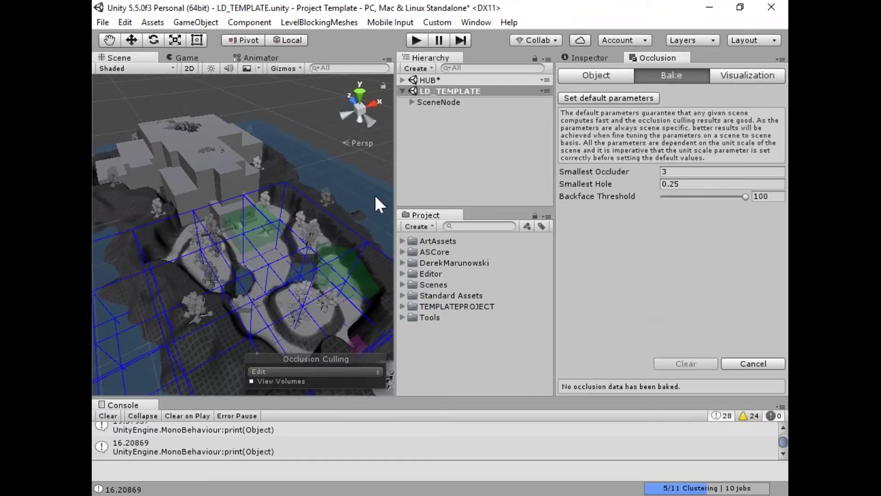
Widen the Scene view further and show the occlusion culling visualization over the whole level from above
left_click_drag(396, 229, 424, 229)
left_click_drag(248, 257, 266, 257, "alt")
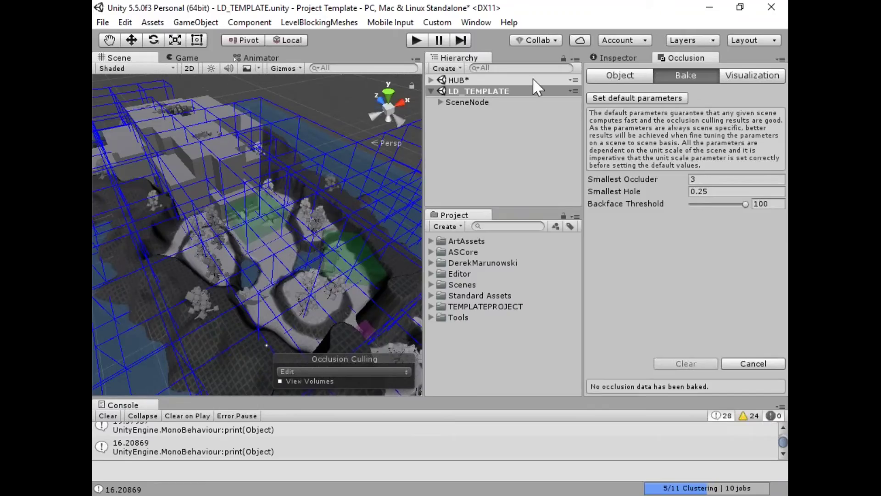
left_click(742, 76)
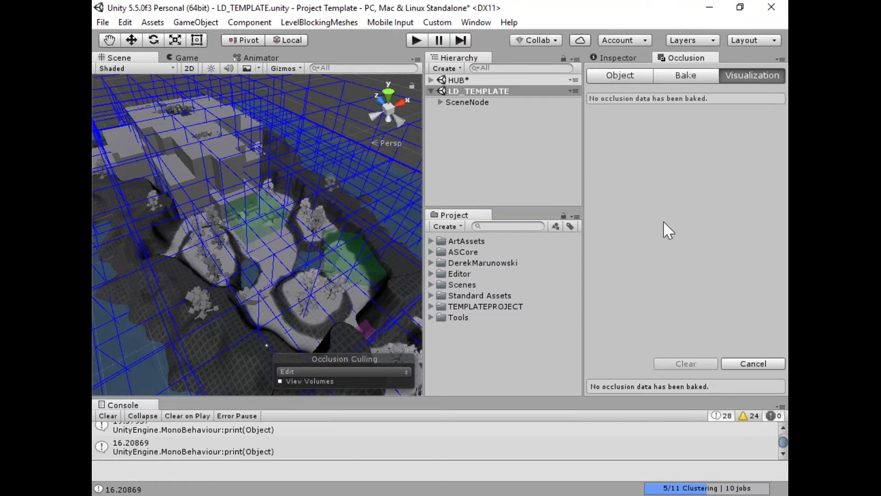
left_click_drag(277, 244, 324, 248, "alt")
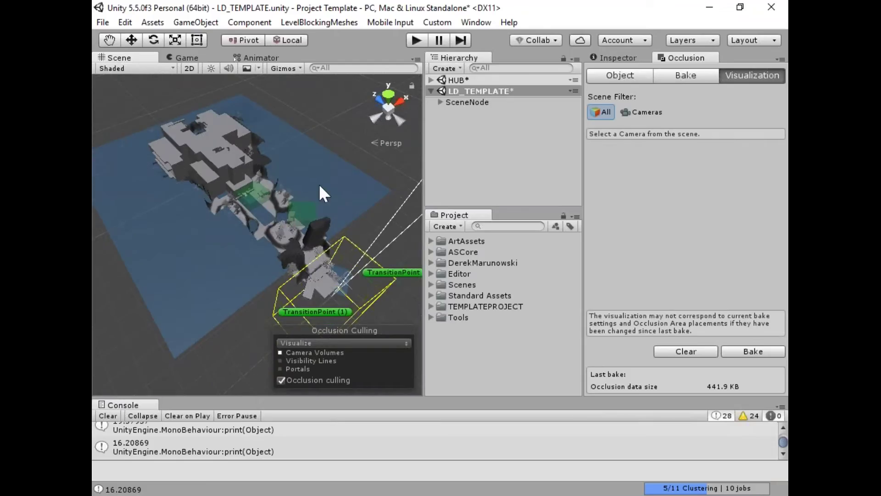
left_click_drag(295, 173, 425, 136, "alt")
left_click(431, 81)
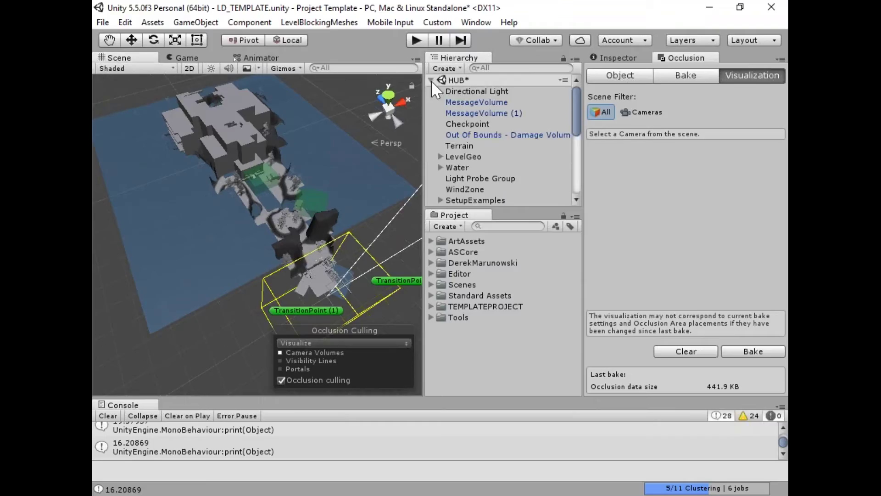
left_click(431, 80)
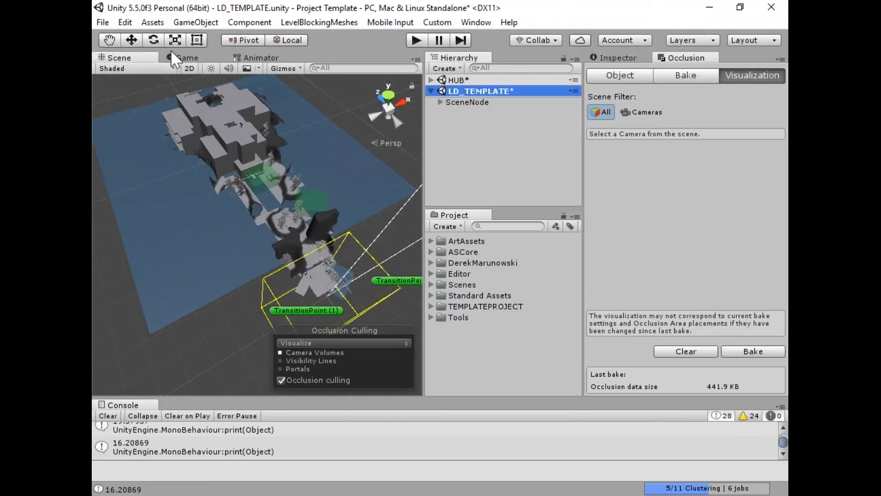
mouse_move(324, 180)
left_mouse_down("alt")
mouse_move(291, 171)
mouse_move(321, 188)
left_mouse_up("alt")
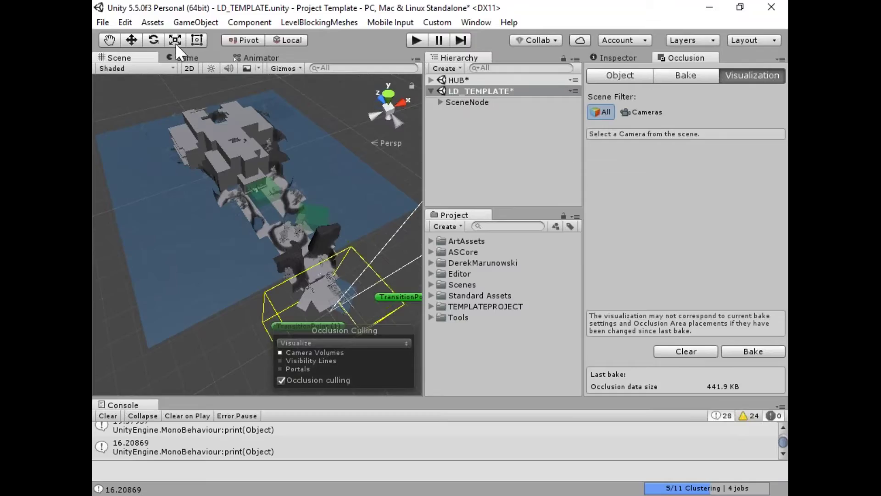
Detach the Game view into its own window outside the main editor window
left_click_drag(193, 57, 138, 88)
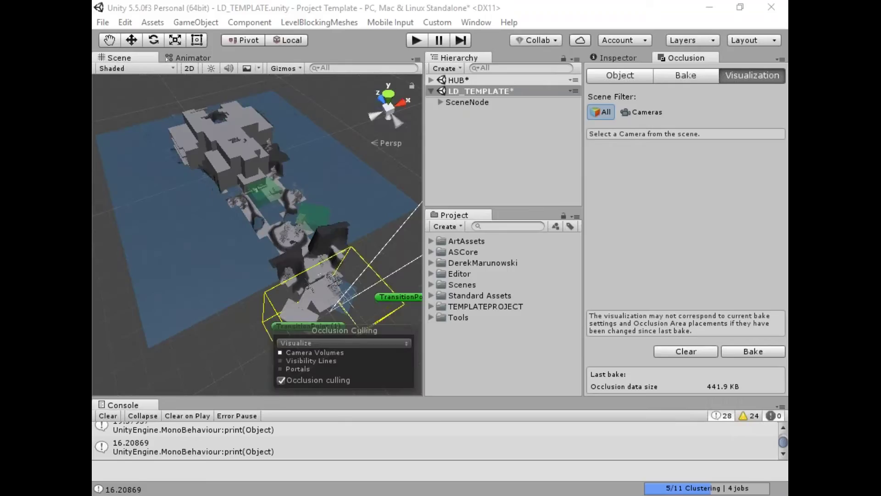
left_click_drag(274, 191, 258, 208, "alt")
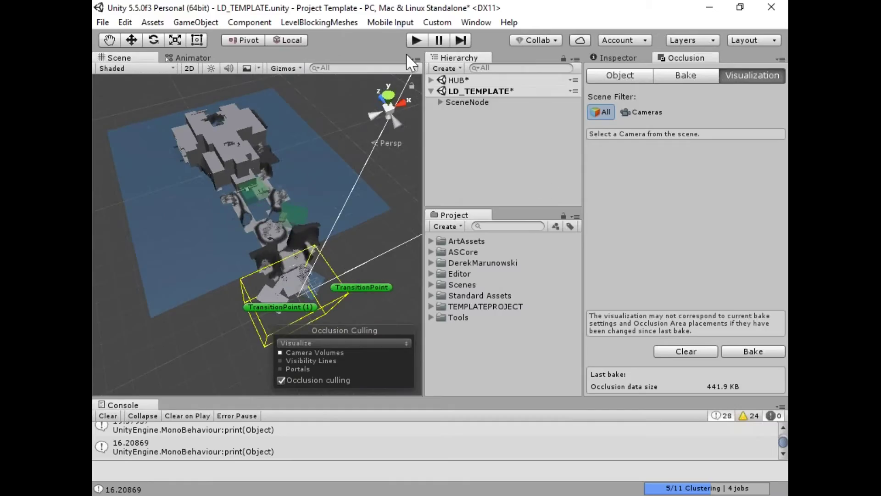
Make HUB the active scene and start play mode
right_click(464, 79)
left_click(473, 88)
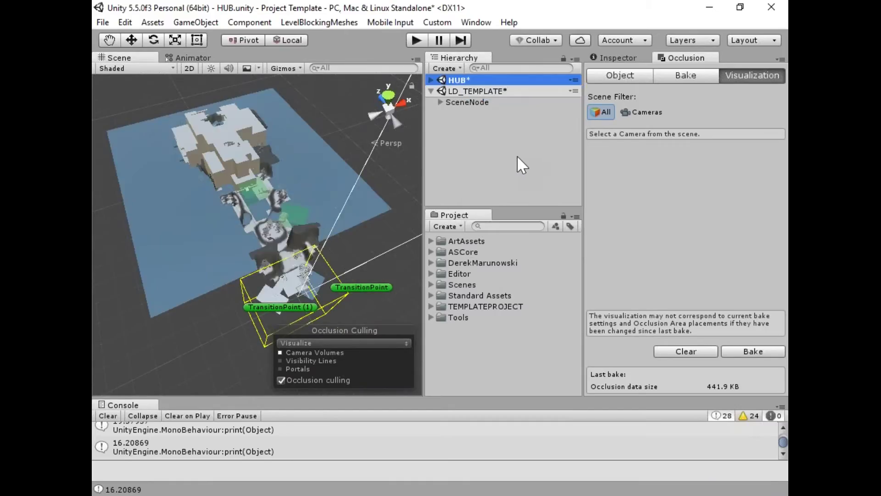
left_click(408, 40)
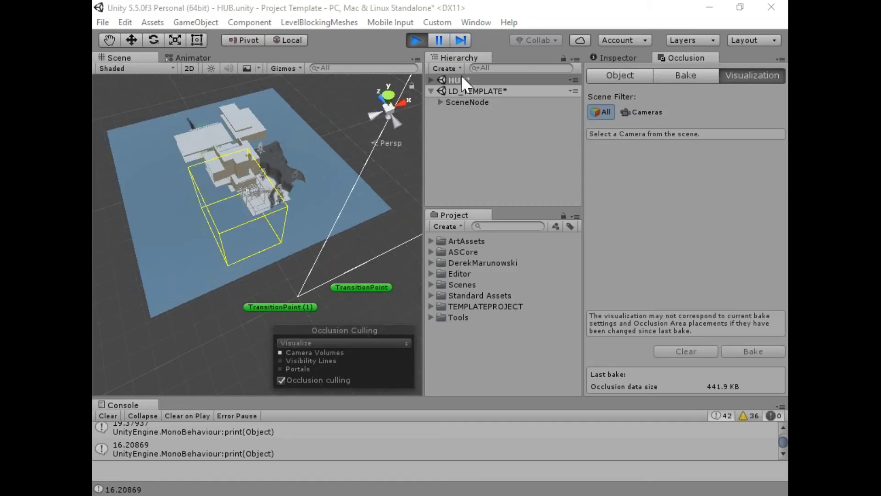
Expand the HUB scene and collapse the ASCore_Map group in it
left_click(431, 79)
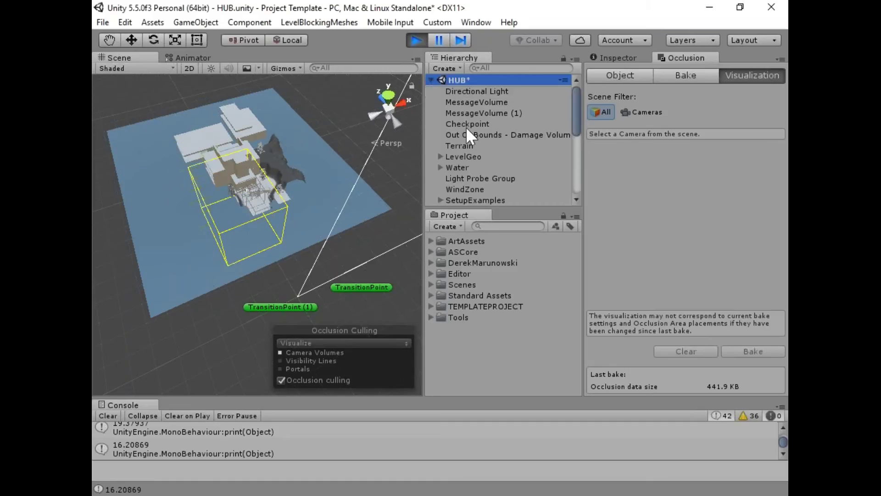
scroll(489, 130, "down", 5)
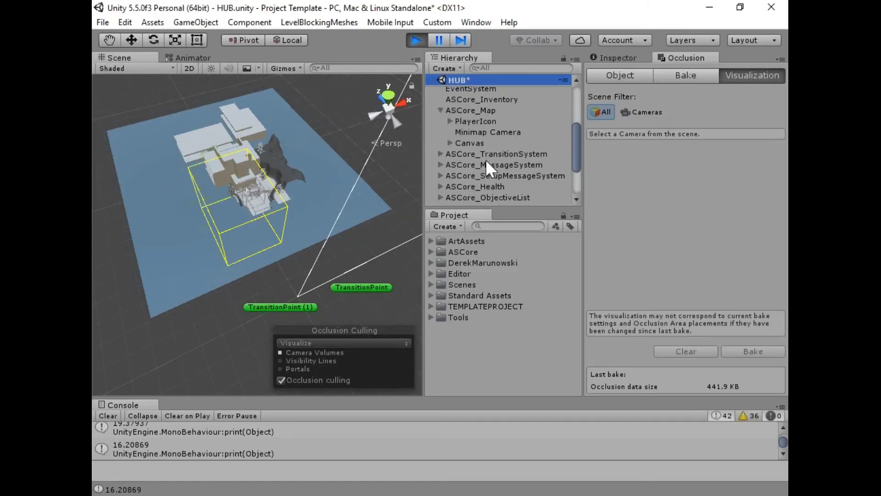
left_click(439, 110)
scroll(496, 152, "up", 5)
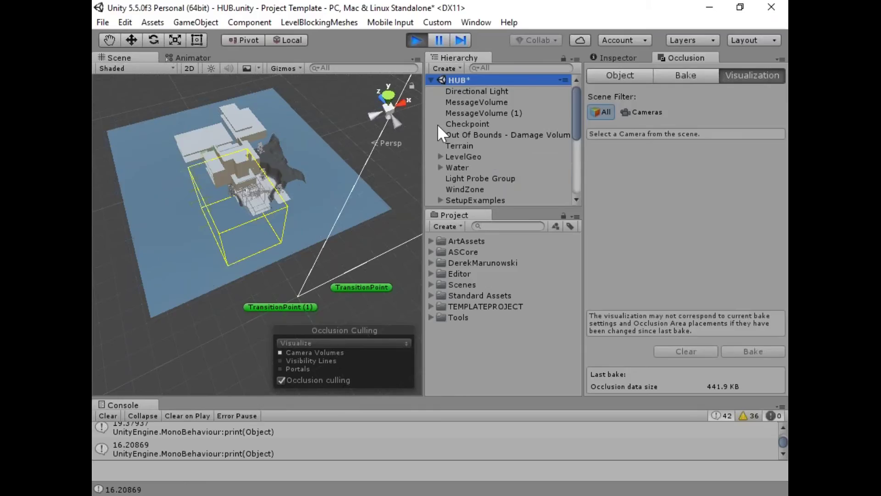
scroll(450, 113, "down", 3)
scroll(491, 156, "down", 3)
scroll(484, 153, "up", 2)
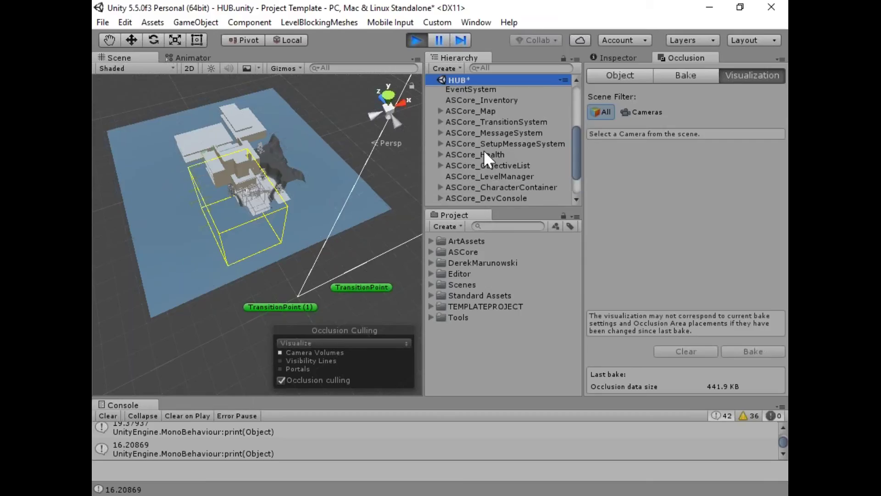
Expand ASCore_CharacterContainer with its PlayerCharacter and ASCoreCamera objects, leaving ASCoreCamera selected
left_click(441, 187)
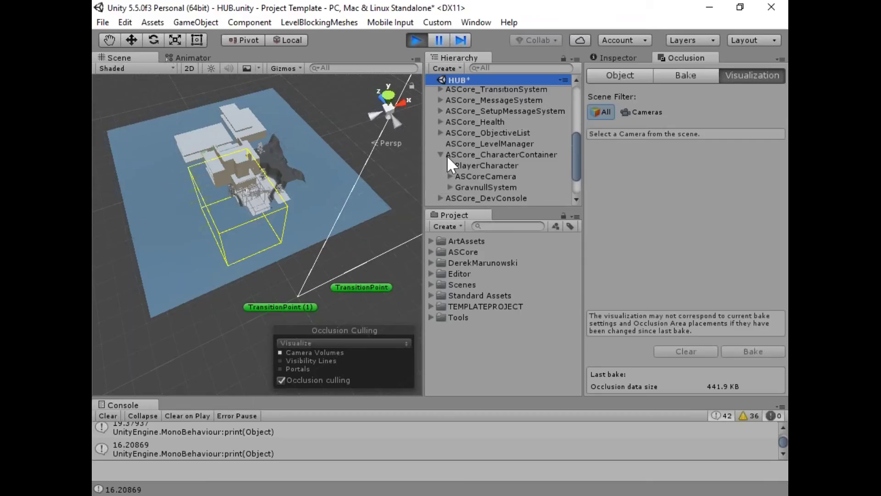
left_click(470, 164)
left_click(449, 165)
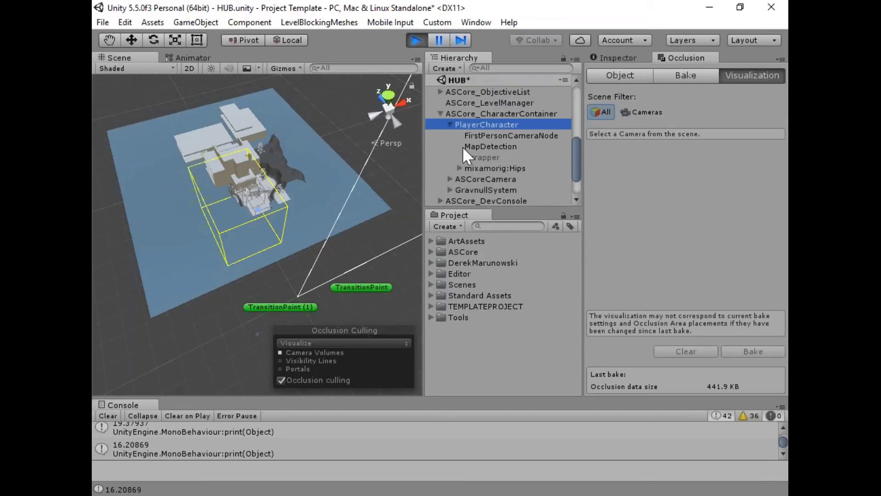
left_click(478, 179)
left_click(450, 179)
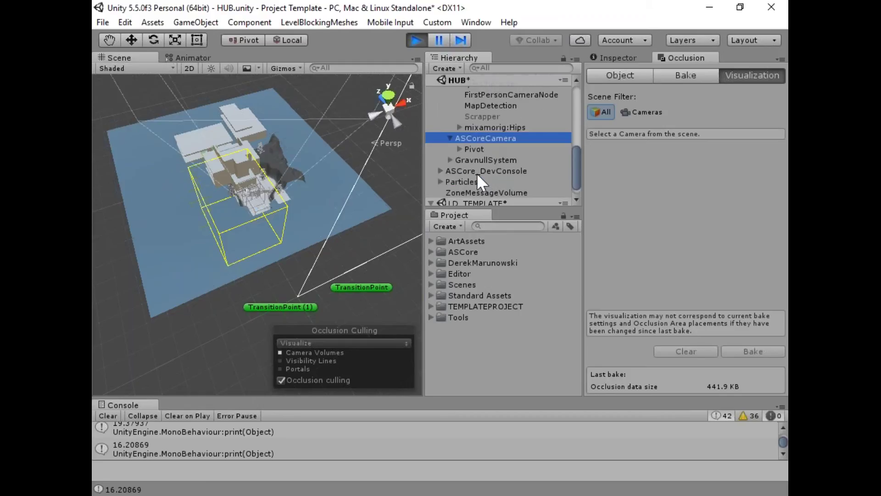
Review the ASCoreCamera properties and select the Camera object under its Pivot
left_click(617, 55)
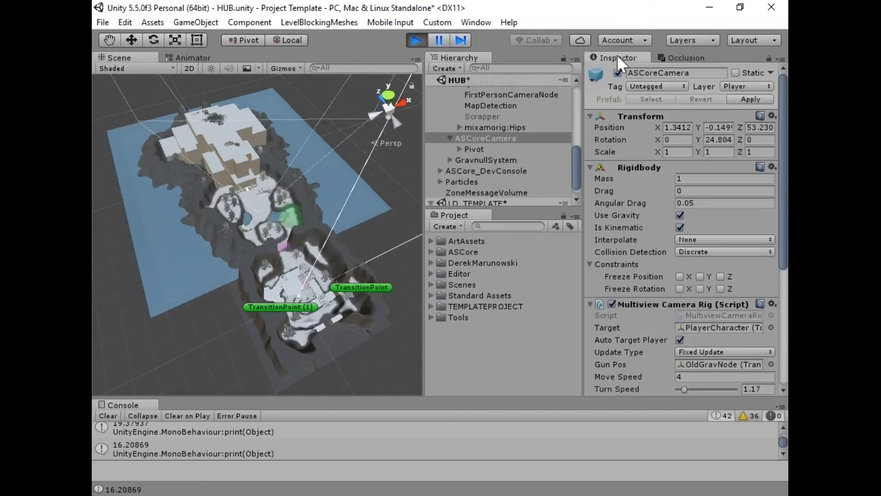
scroll(499, 139, "down", 1)
left_click_drag(266, 244, 254, 208, "alt")
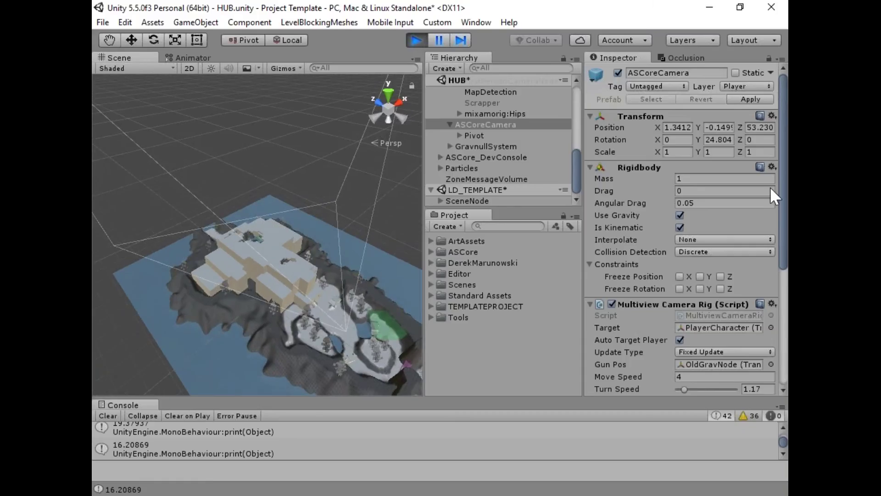
left_click_drag(786, 201, 788, 320)
left_click(469, 134)
left_click(480, 144)
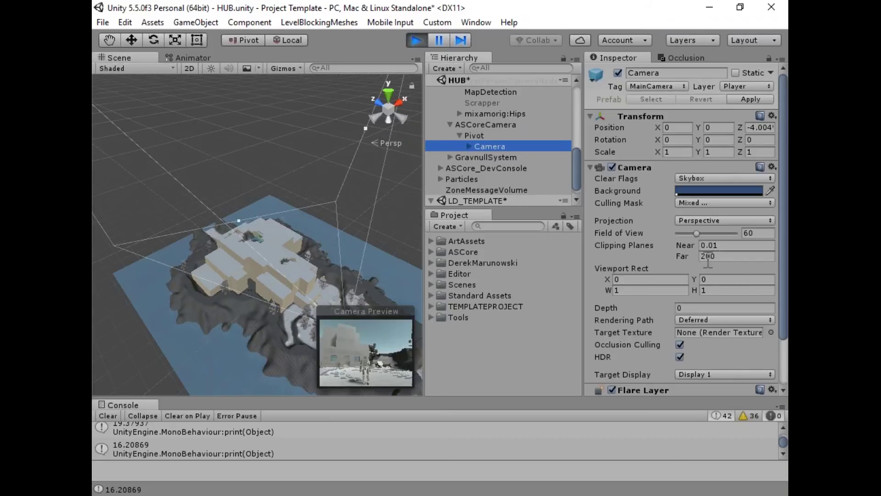
Reduce the Camera's far clipping distance and show the occlusion culling visualization with nothing selected
left_click(682, 256)
left_click_drag(679, 255, 390, 191)
left_click(682, 57)
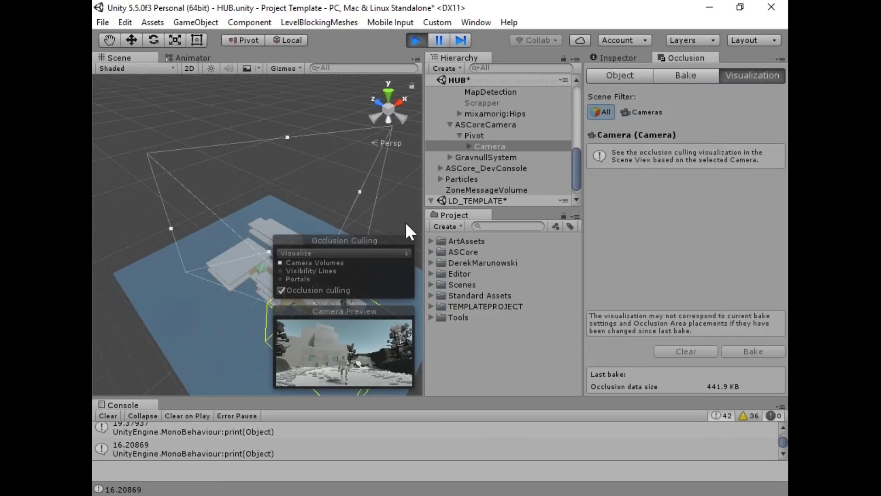
left_click(395, 197)
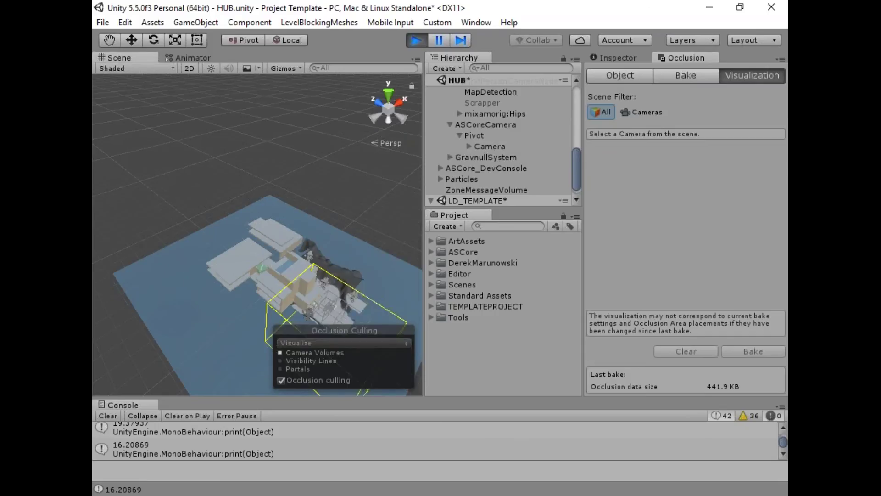